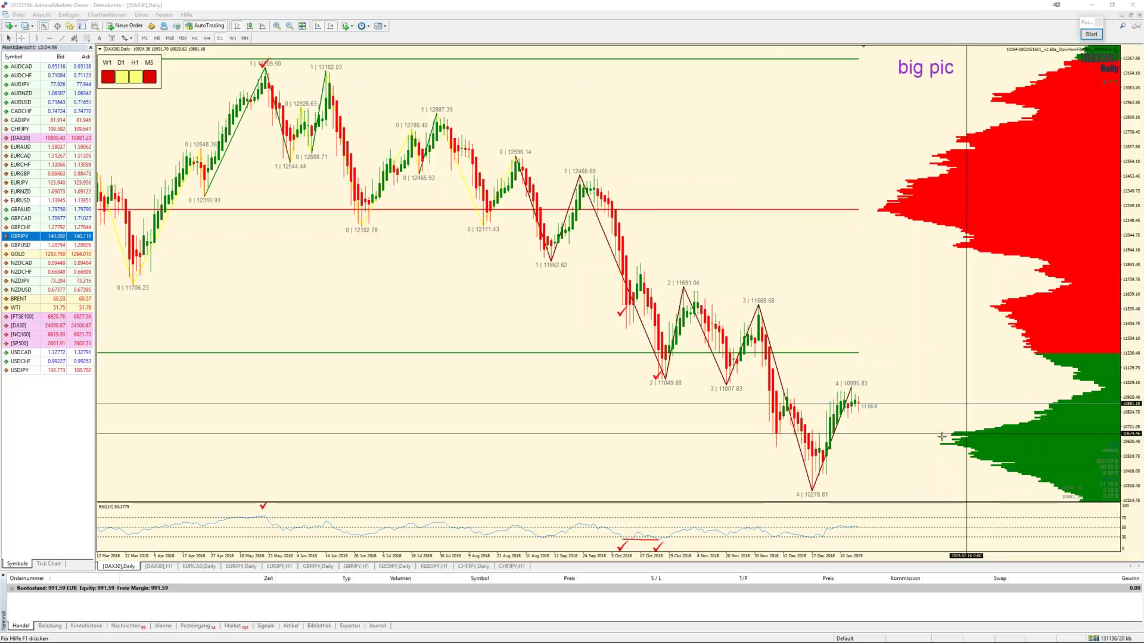
Step: Turn off the crosshair on the DAX30 daily chart and start the screen-draw overlay
{"action": "middle_click", "coordinate": [854, 212]}
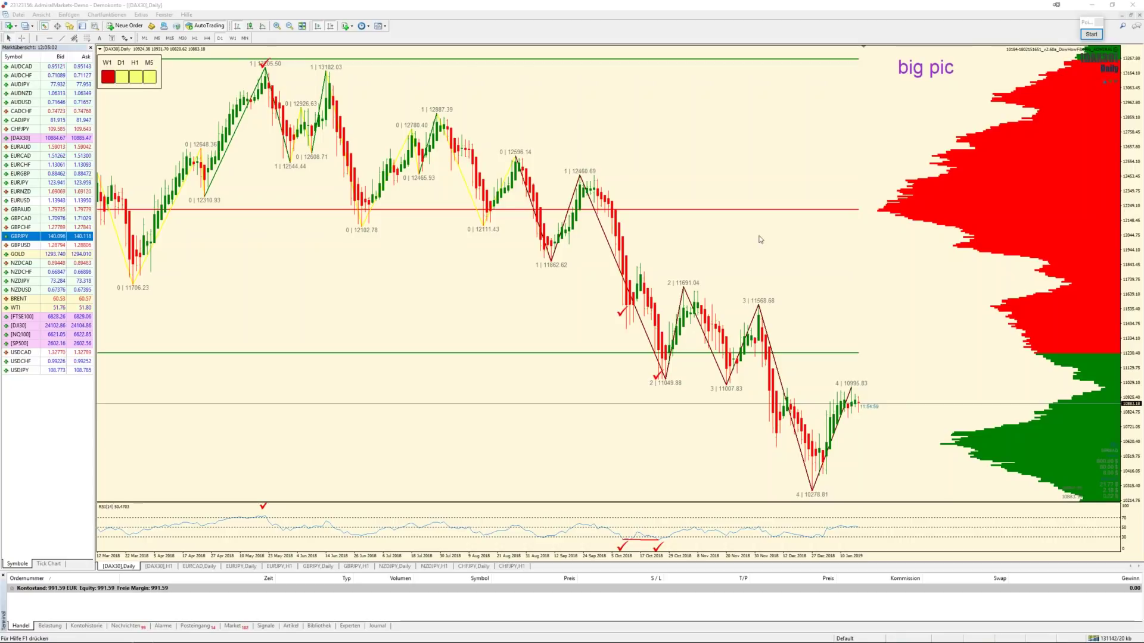
{"action": "left_click", "coordinate": [854, 213]}
{"action": "mouse_move", "coordinate": [854, 215]}
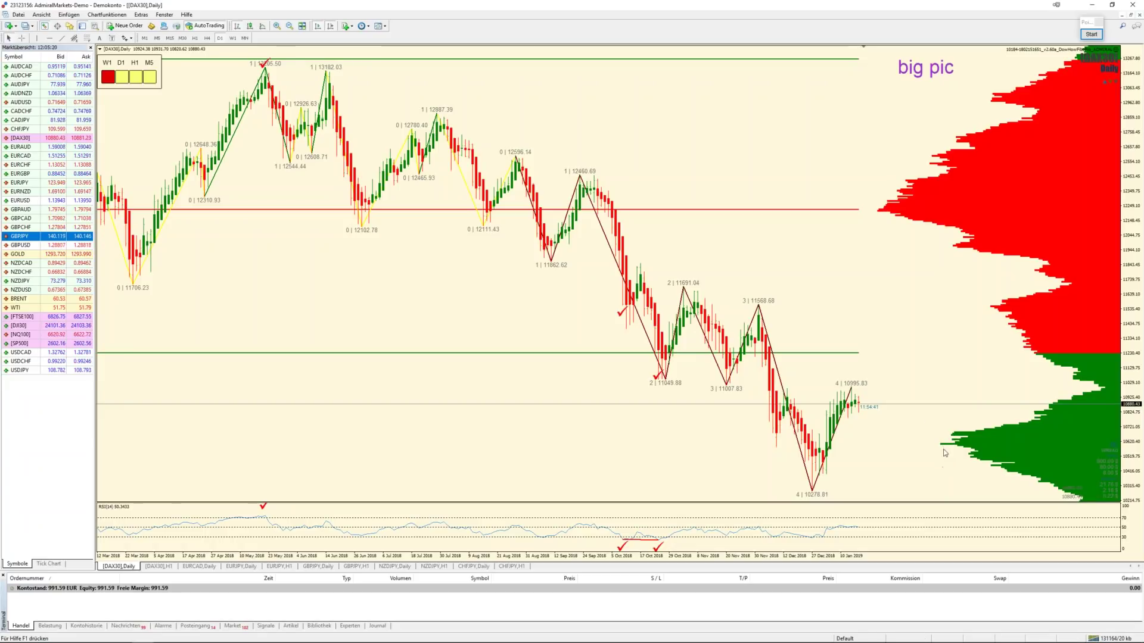
{"action": "left_click", "coordinate": [1091, 34]}
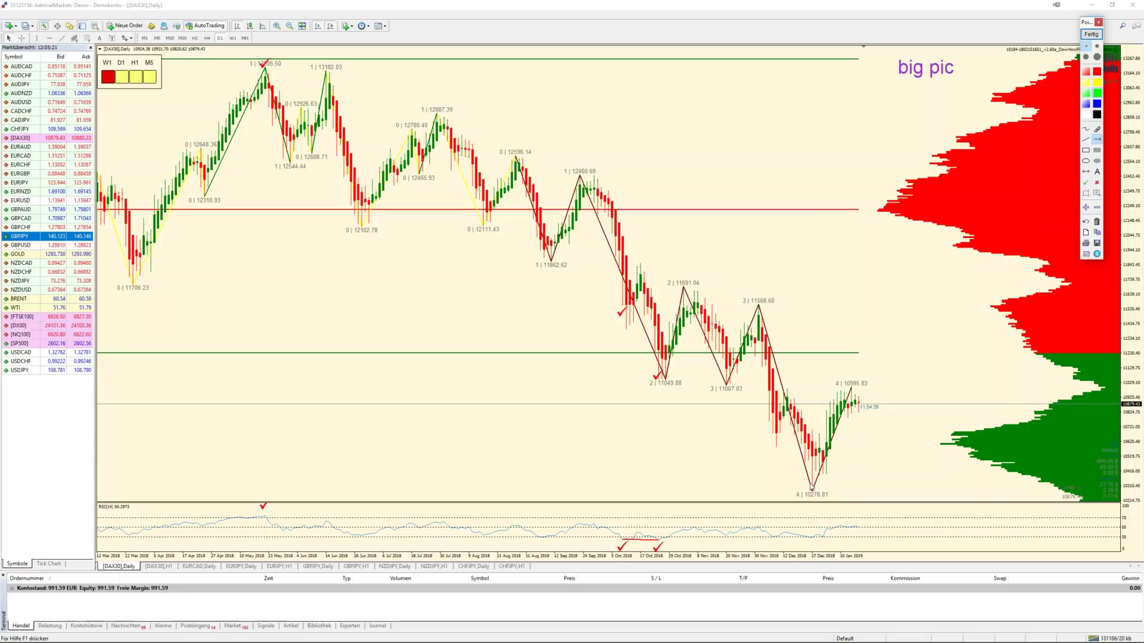
Step: Sketch a green path and arrows from the 10278 low, clear them, then go to DAX30 H1
{"action": "mouse_move", "coordinate": [811, 476]}
{"action": "left_mouse_down"}
{"action": "mouse_move", "coordinate": [819, 432]}
{"action": "mouse_move", "coordinate": [827, 474]}
{"action": "mouse_move", "coordinate": [842, 388]}
{"action": "mouse_move", "coordinate": [864, 448]}
{"action": "mouse_move", "coordinate": [958, 457]}
{"action": "mouse_move", "coordinate": [869, 447]}
{"action": "left_mouse_up"}
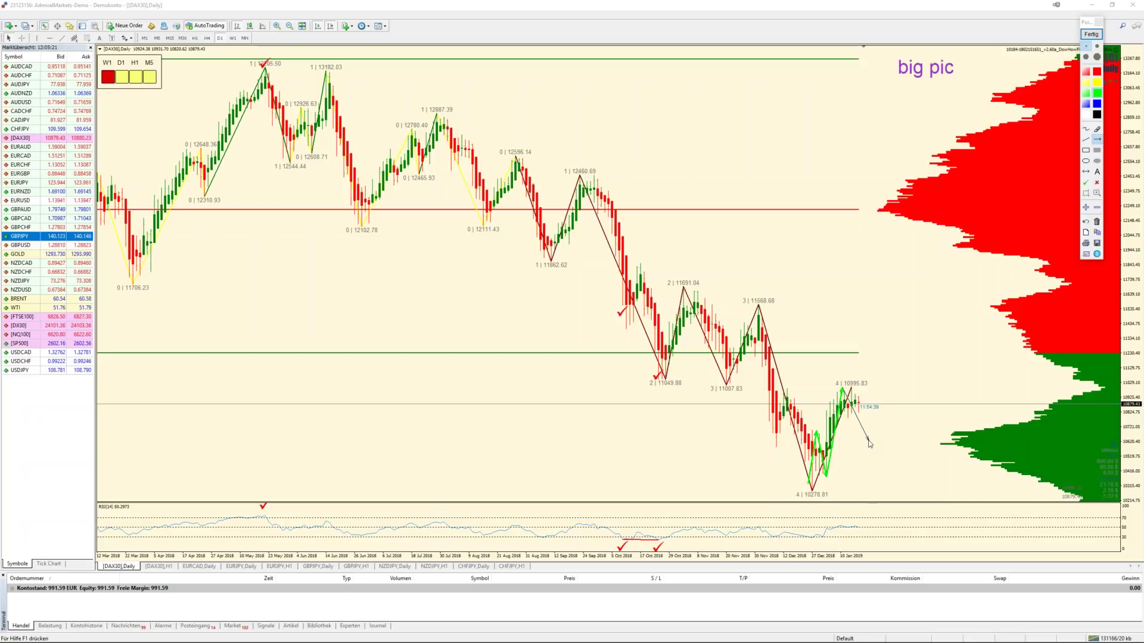
{"action": "left_click_drag", "start_coordinate": [869, 444], "coordinate": [868, 440]}
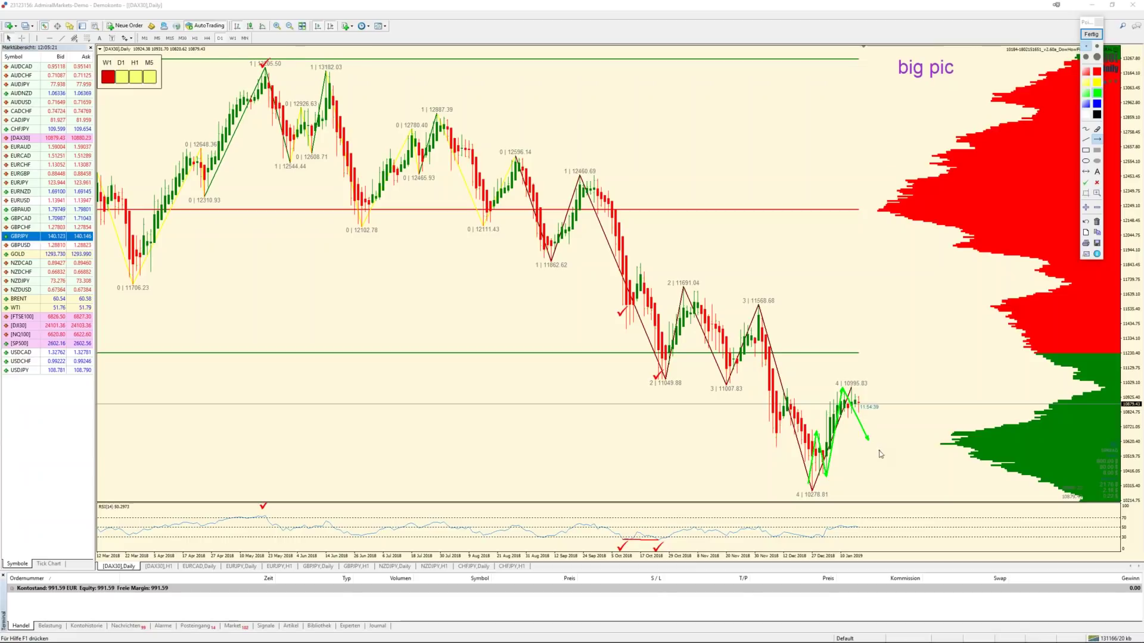
{"action": "left_click_drag", "start_coordinate": [871, 443], "coordinate": [893, 342]}
{"action": "left_click", "coordinate": [1097, 34]}
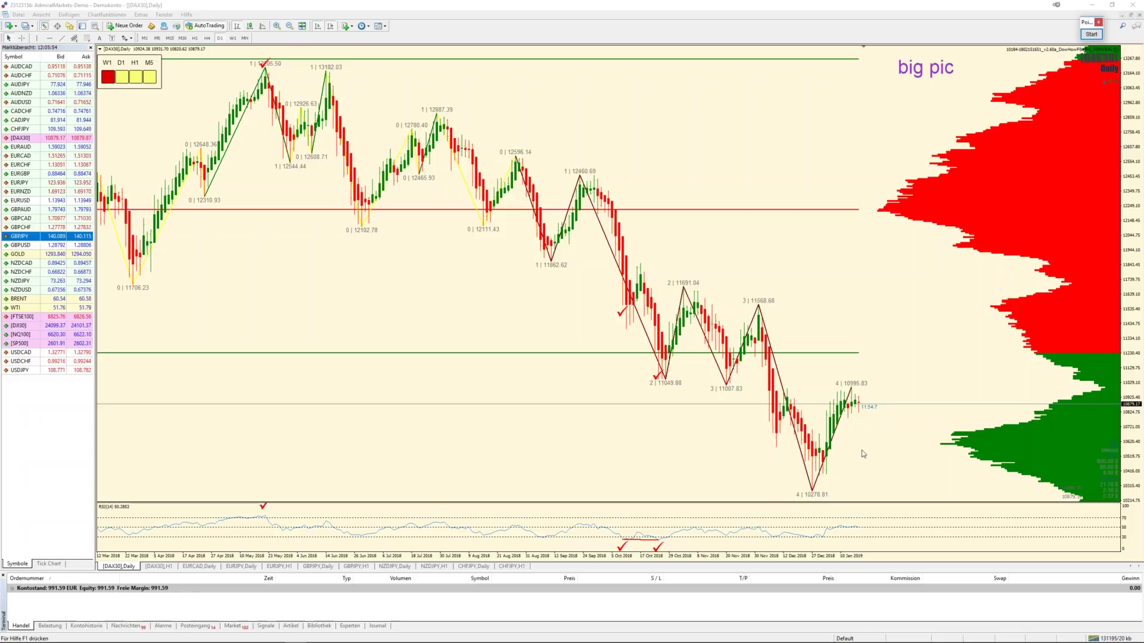
{"action": "left_click", "coordinate": [158, 566]}
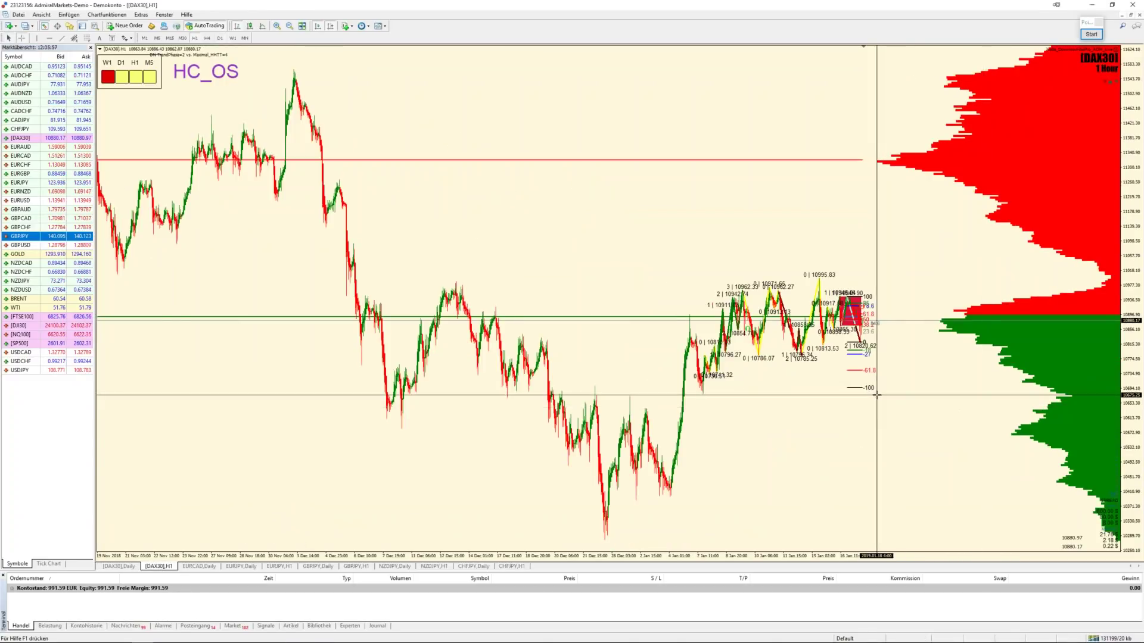
{"action": "left_click", "coordinate": [277, 25]}
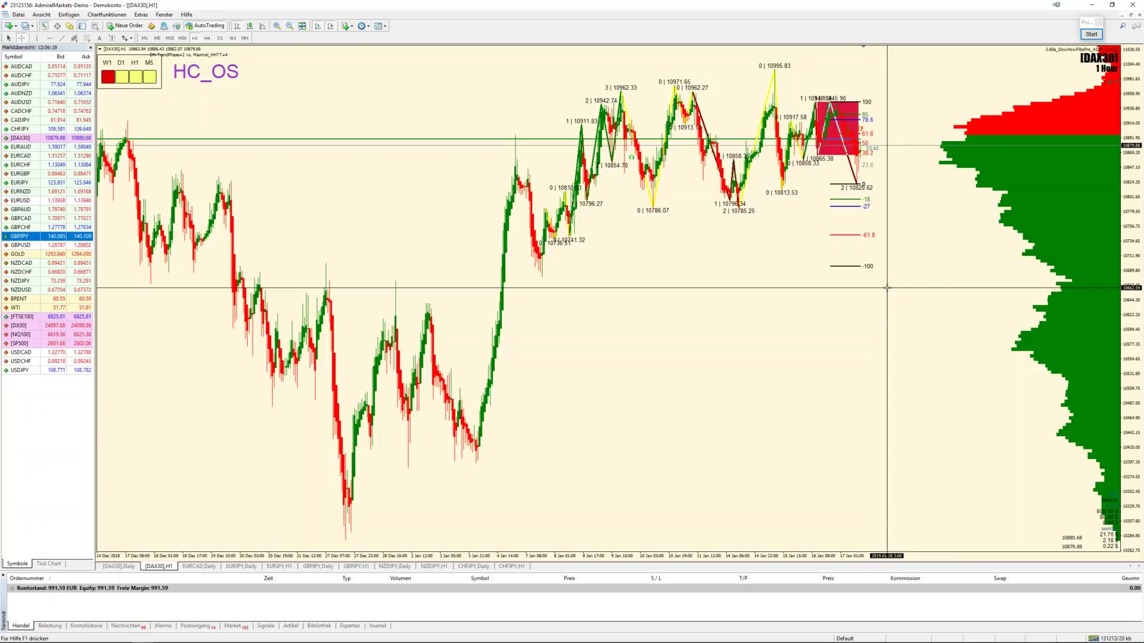
{"action": "left_click", "coordinate": [292, 27]}
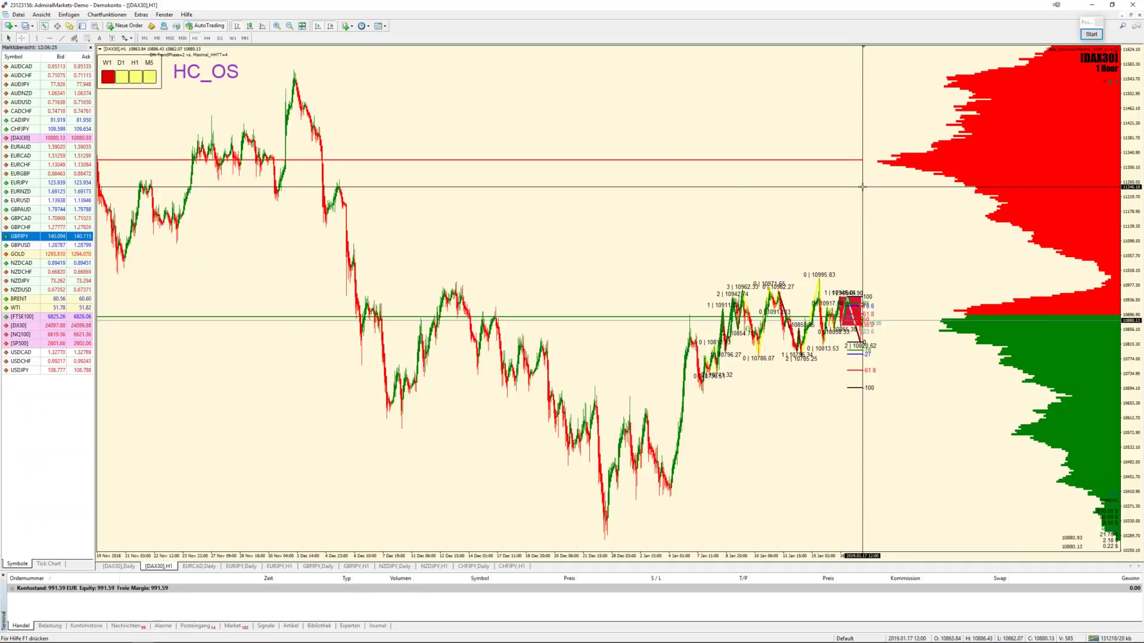
{"action": "mouse_move", "coordinate": [859, 160]}
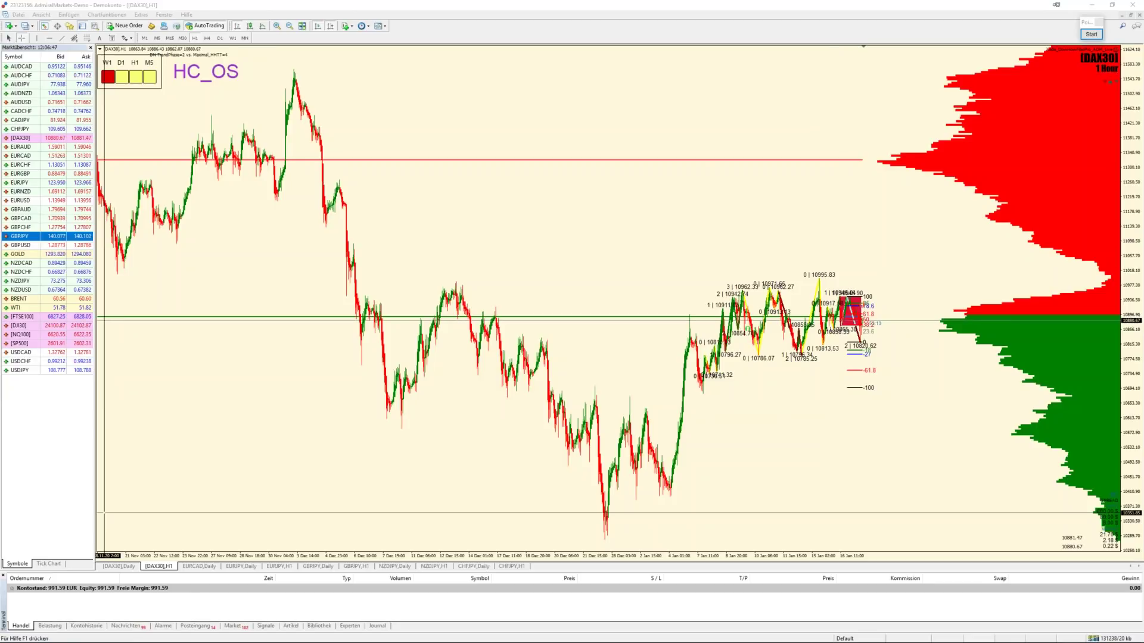
{"action": "left_click", "coordinate": [119, 566]}
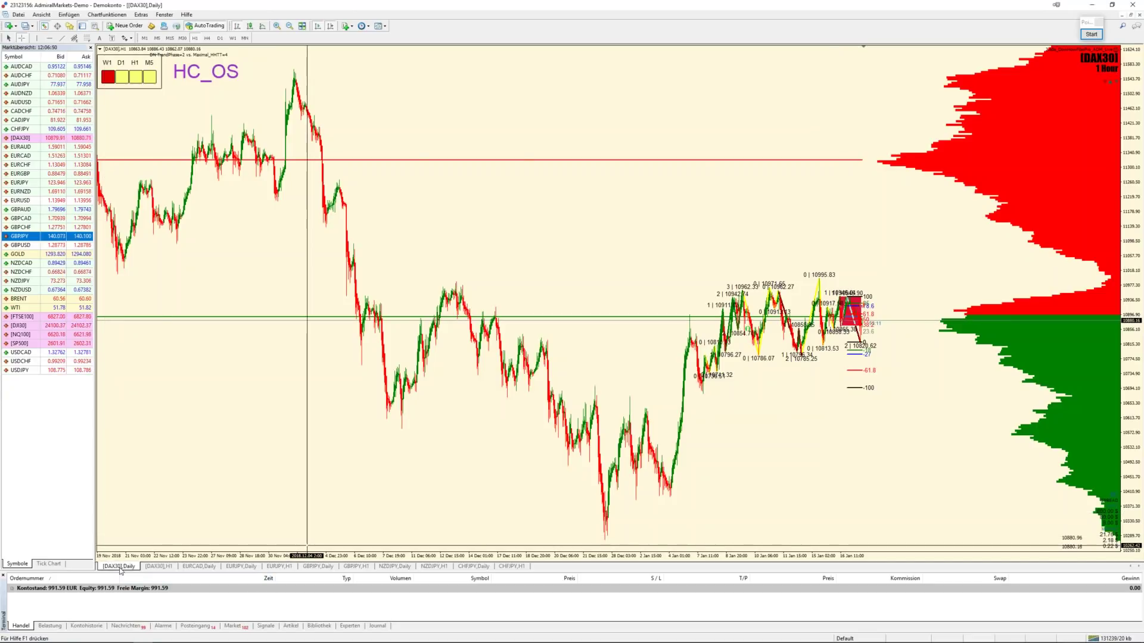
Step: Load DJI30 from Market Watch into the daily chart window, replacing DAX30
{"action": "left_click_drag", "start_coordinate": [27, 325], "coordinate": [566, 376]}
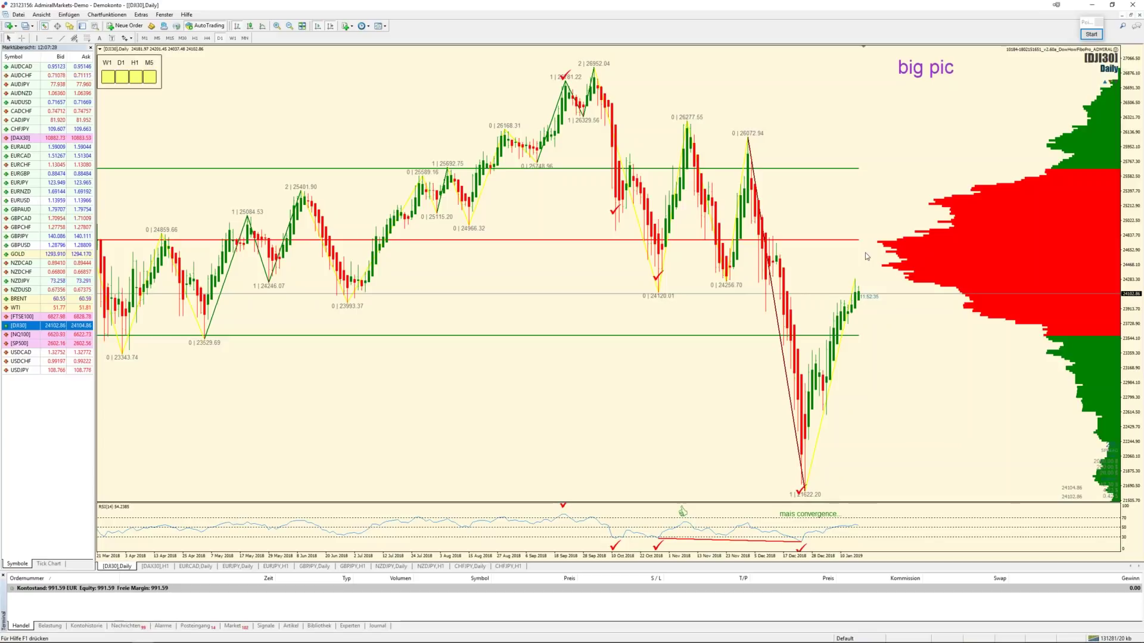
{"action": "mouse_move", "coordinate": [859, 243]}
{"action": "left_click", "coordinate": [1093, 35]}
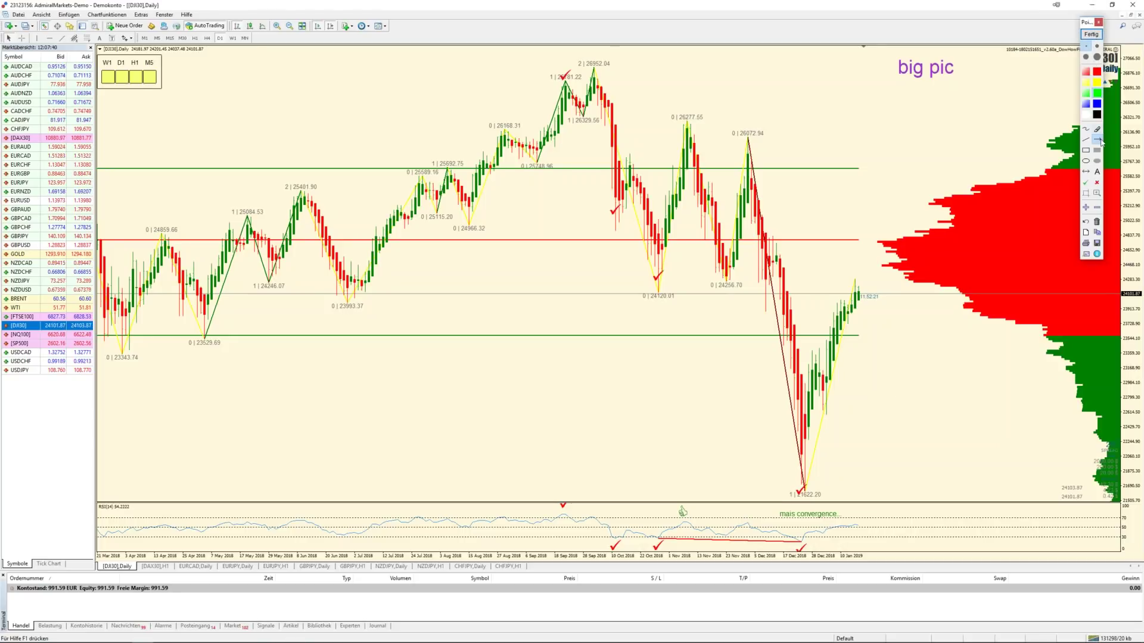
{"action": "mouse_move", "coordinate": [792, 485]}
{"action": "left_mouse_down"}
{"action": "mouse_move", "coordinate": [809, 448]}
{"action": "mouse_move", "coordinate": [811, 348]}
{"action": "mouse_move", "coordinate": [824, 412]}
{"action": "mouse_move", "coordinate": [855, 329]}
{"action": "mouse_move", "coordinate": [855, 277]}
{"action": "mouse_move", "coordinate": [871, 331]}
{"action": "left_mouse_up"}
{"action": "left_click", "coordinate": [873, 338]}
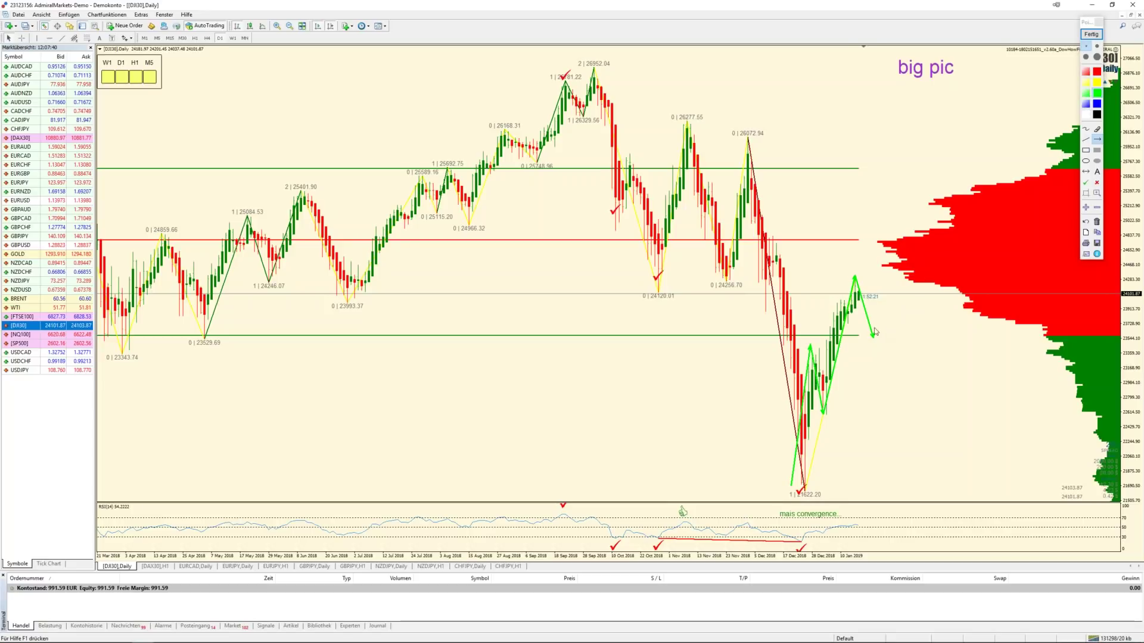
{"action": "left_click_drag", "start_coordinate": [873, 338], "coordinate": [895, 240]}
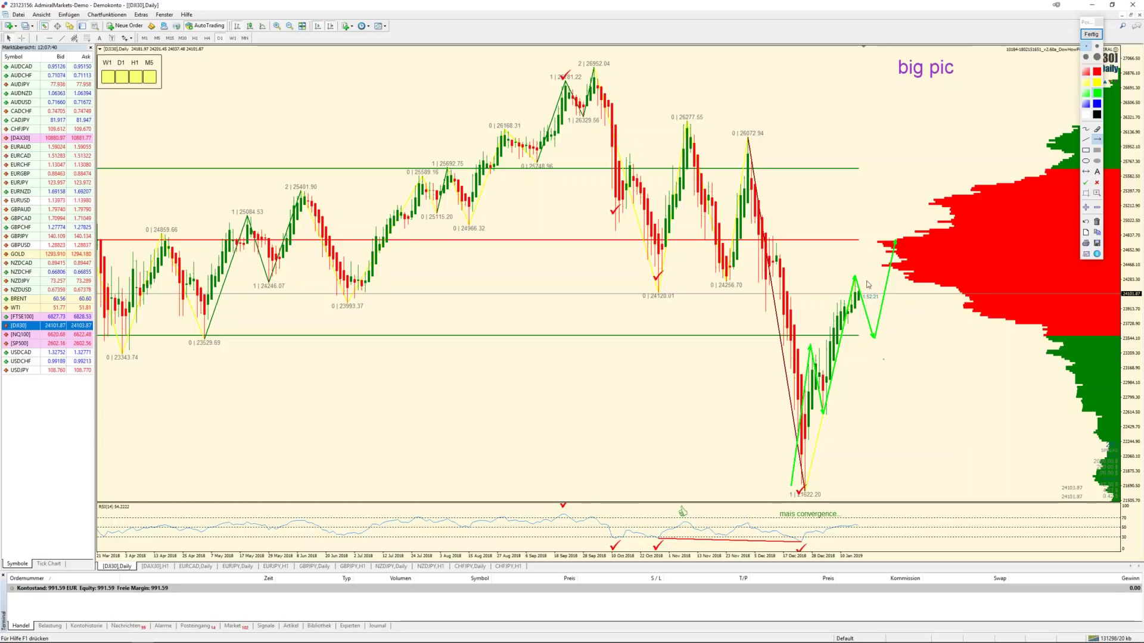
{"action": "left_click", "coordinate": [1091, 34]}
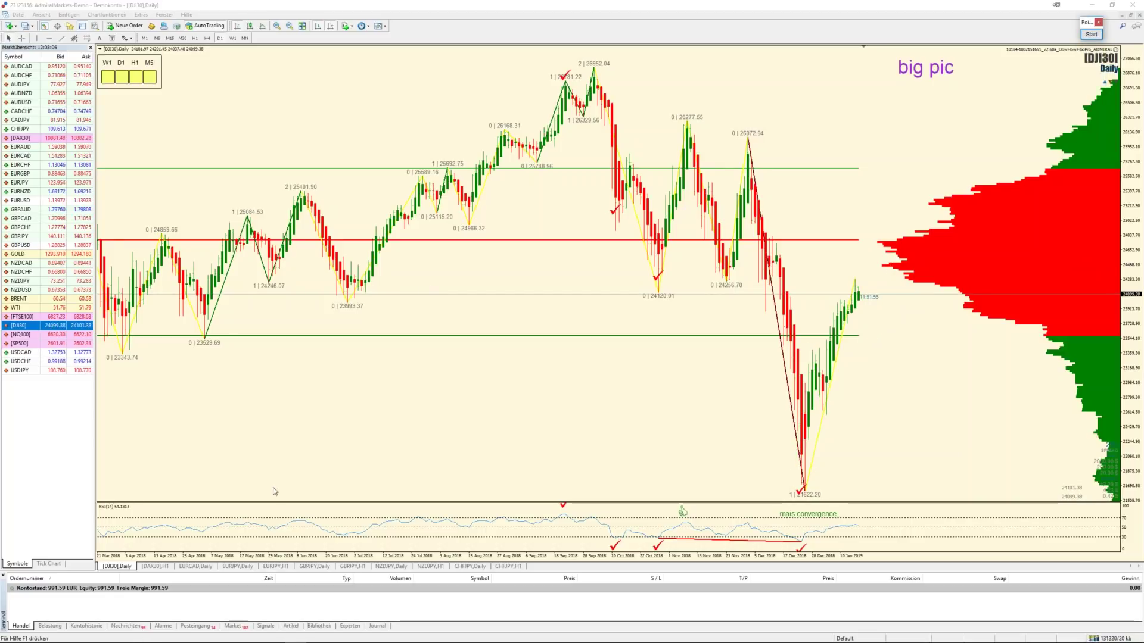
Step: Switch to the DAX30 H1 chart and load DJI30 into it from Market Watch
{"action": "left_click", "coordinate": [156, 567]}
{"action": "left_click_drag", "start_coordinate": [22, 328], "coordinate": [843, 407]}
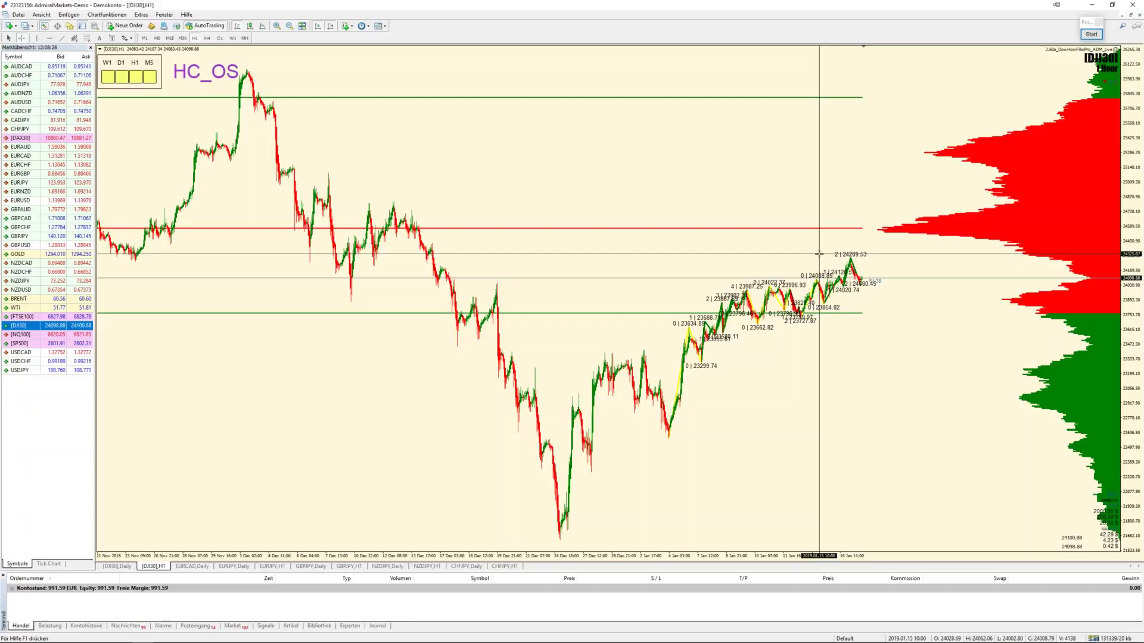
Step: Zoom the DJI30 hourly chart in three levels on the January swings and start the Pointofix overlay
{"action": "left_click", "coordinate": [277, 26]}
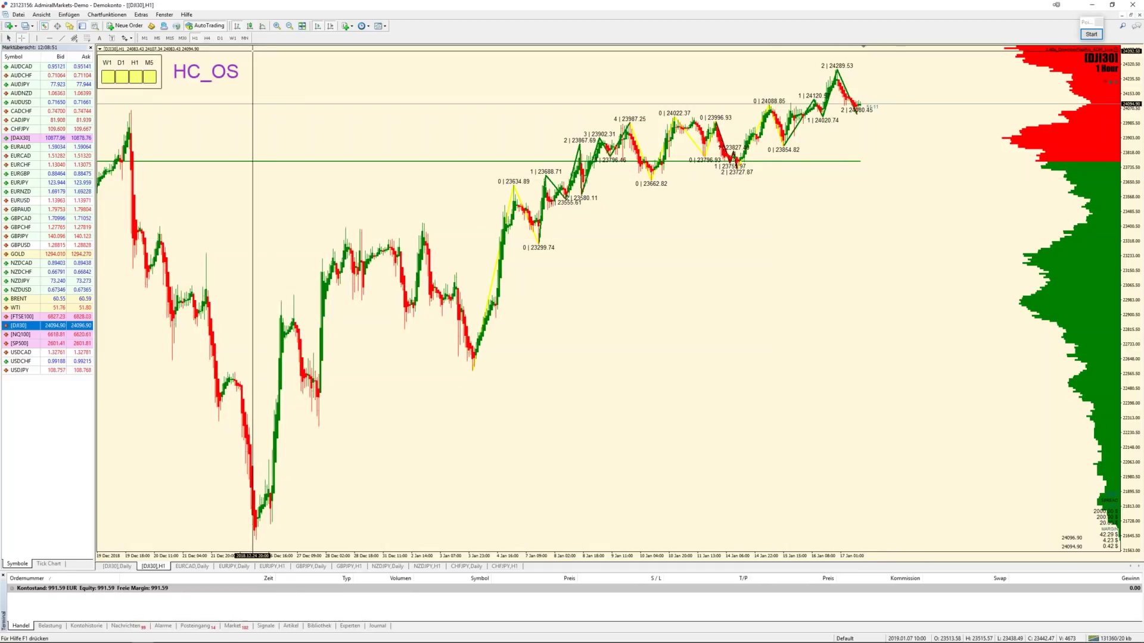
{"action": "left_click", "coordinate": [276, 25]}
{"action": "left_click", "coordinate": [277, 26]}
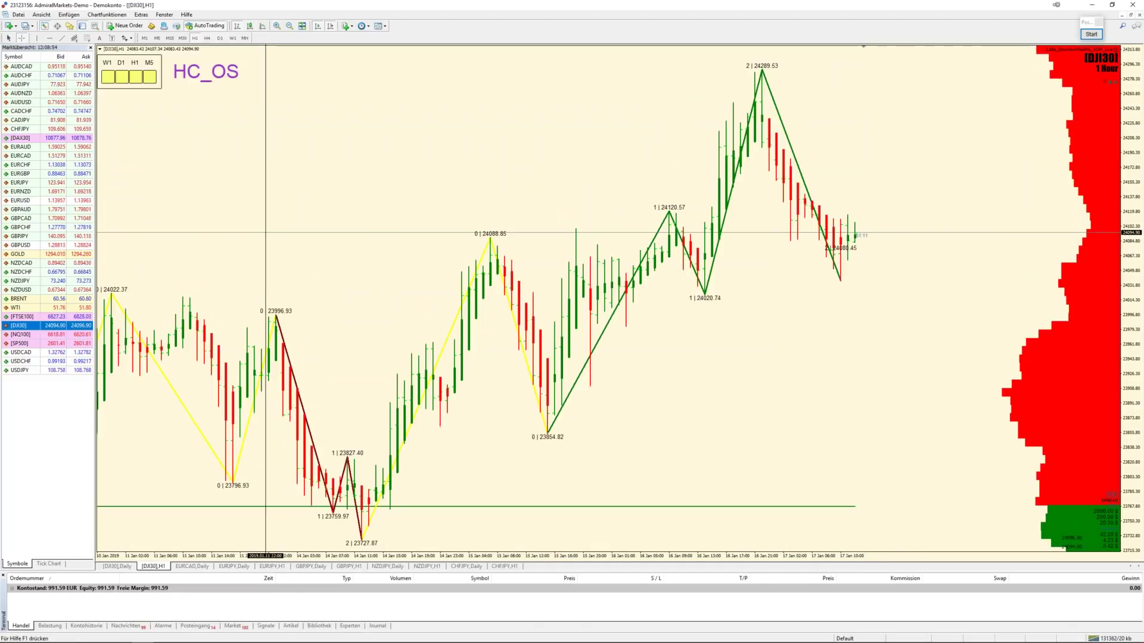
{"action": "left_click", "coordinate": [1091, 34]}
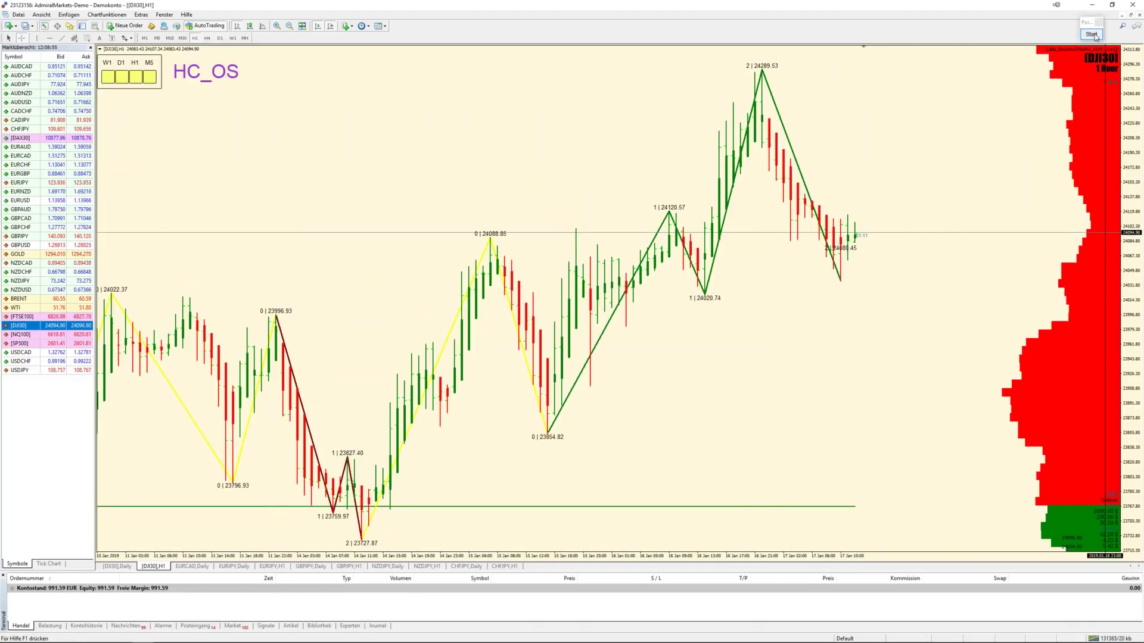
{"action": "left_click", "coordinate": [1085, 184]}
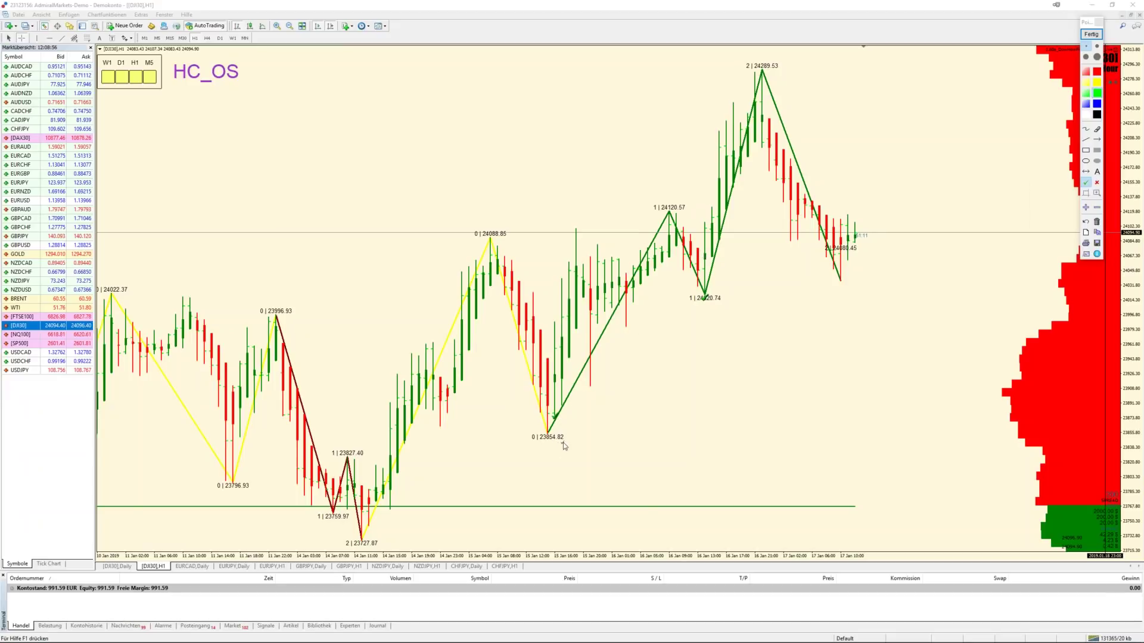
{"action": "left_click", "coordinate": [433, 413]}
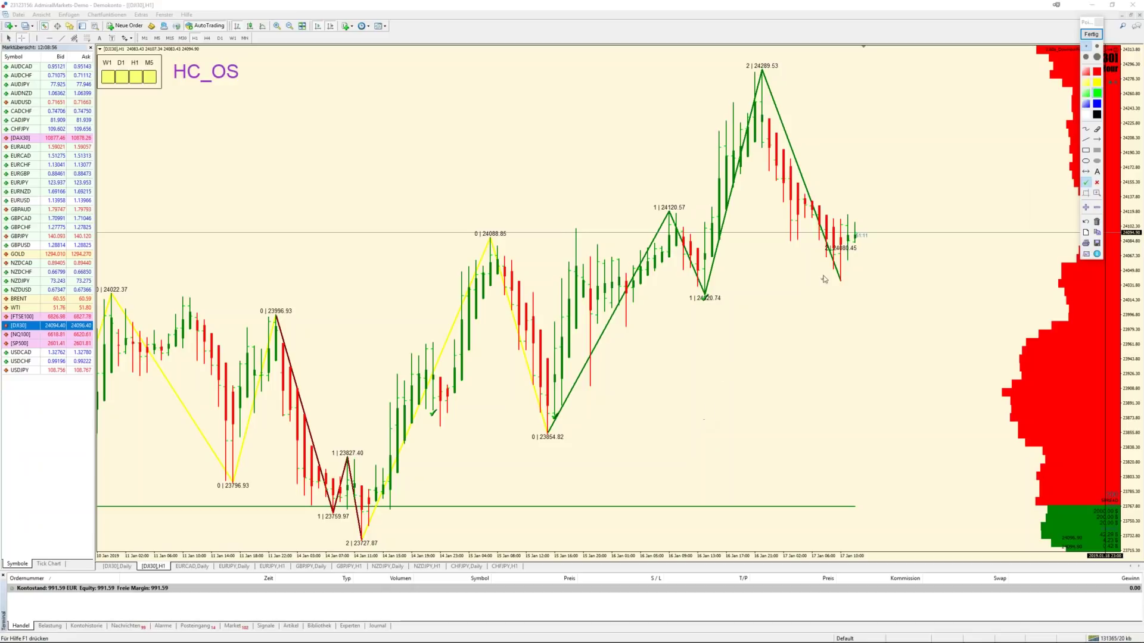
{"action": "left_click", "coordinate": [1091, 34]}
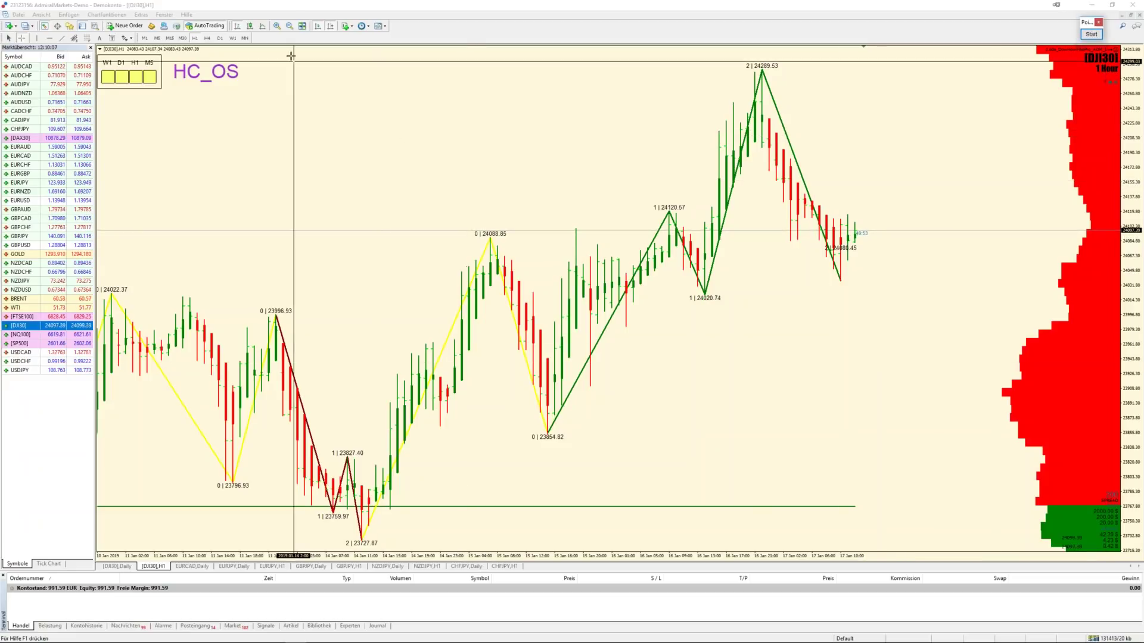
Step: Zoom the DJI30 hourly chart out to 4 January, then switch to the DJI30 daily chart
{"action": "left_click", "coordinate": [289, 27]}
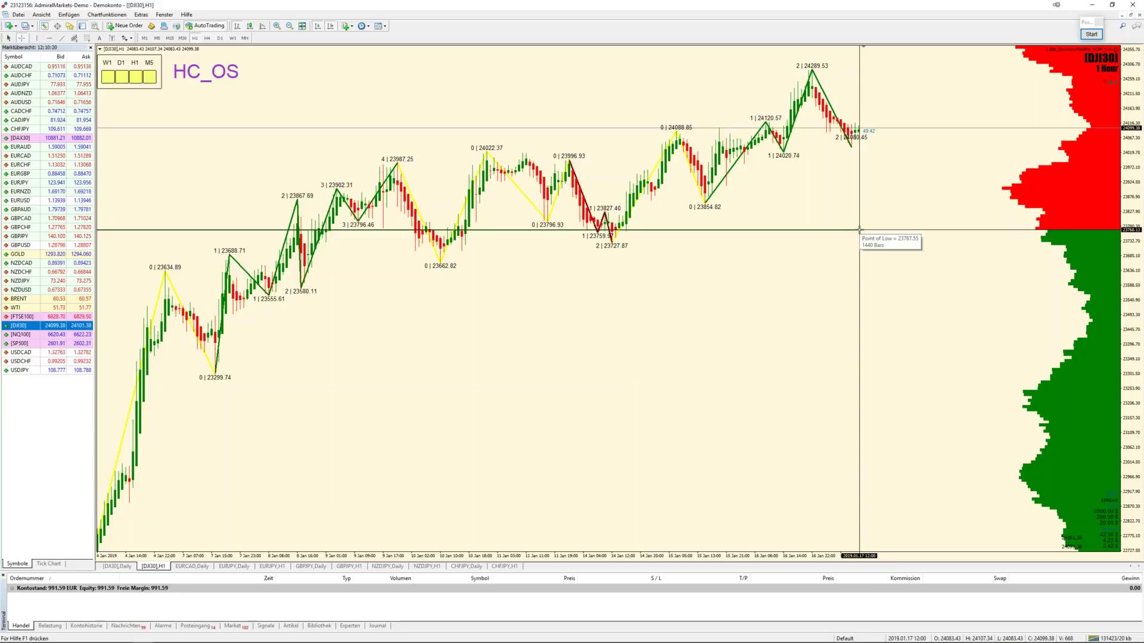
{"action": "left_click", "coordinate": [116, 566]}
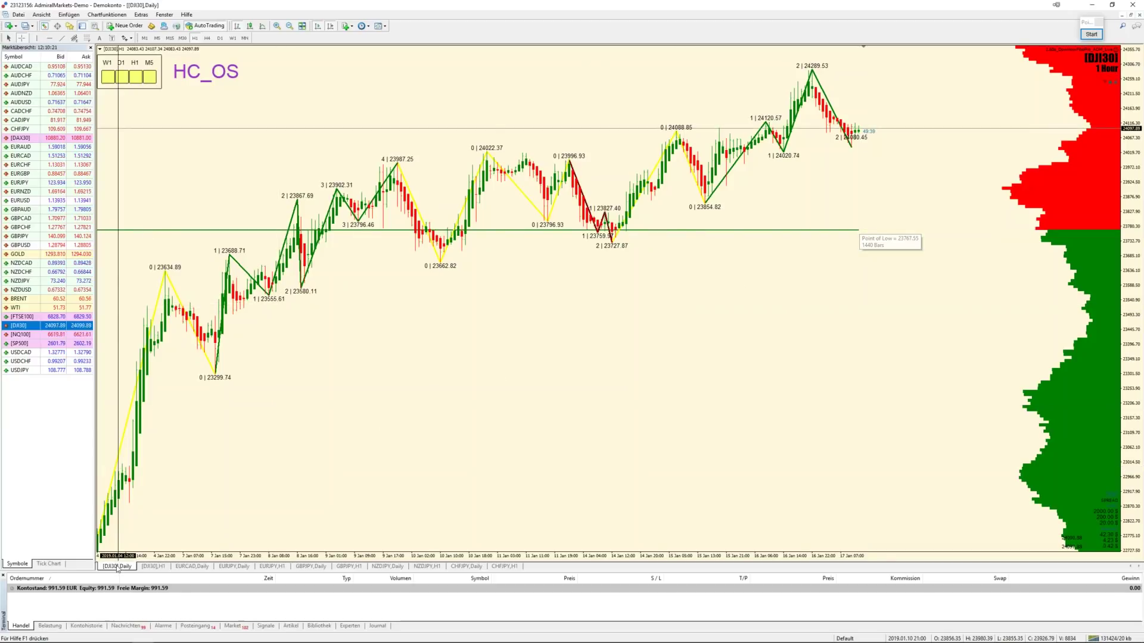
Step: Drag GOLD from Market Watch onto the DJI30 daily chart window
{"action": "left_click_drag", "start_coordinate": [21, 255], "coordinate": [794, 451]}
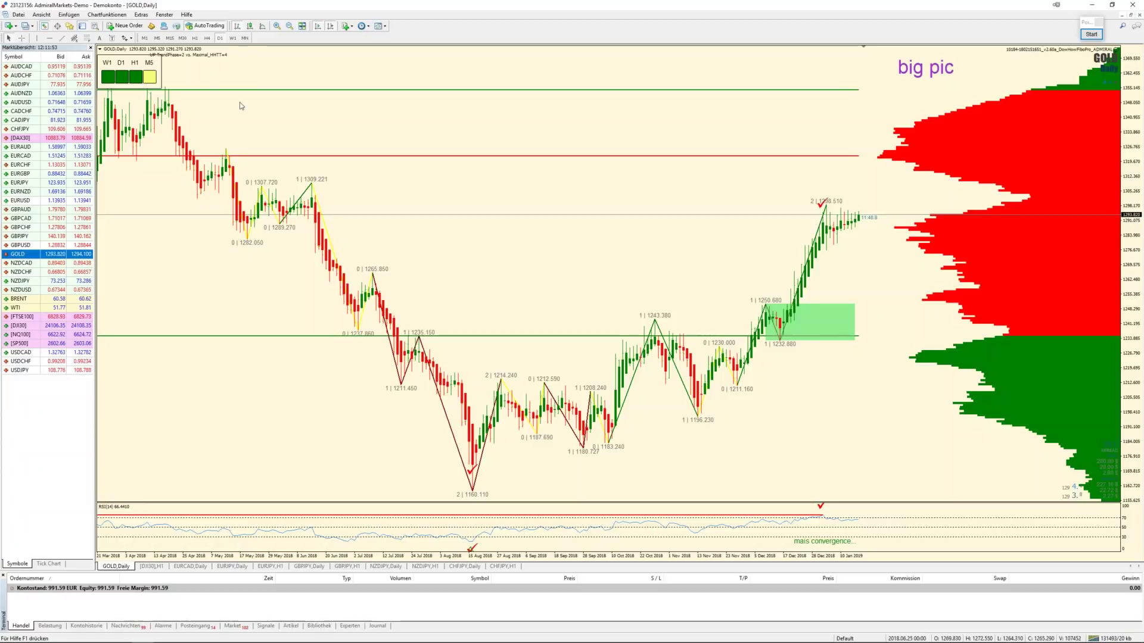
Step: Enable the crosshair for date and price readouts over the GOLD daily chart
{"action": "left_click", "coordinate": [22, 38]}
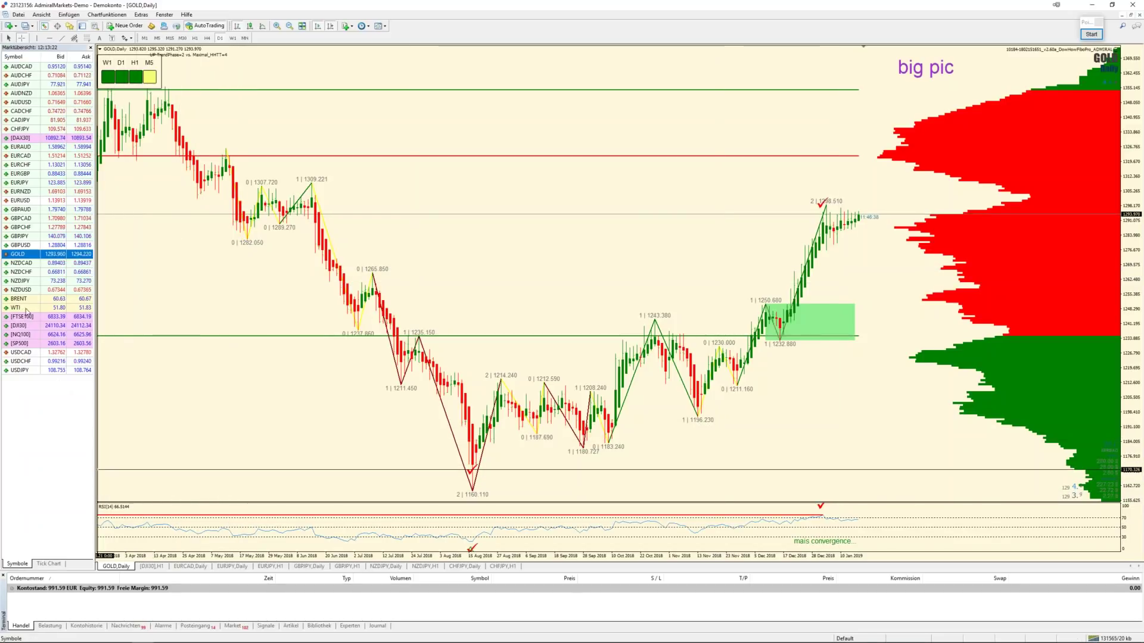
Step: Drag WTI from Market Watch onto the daily chart, replacing GOLD
{"action": "left_click_drag", "start_coordinate": [26, 311], "coordinate": [355, 340]}
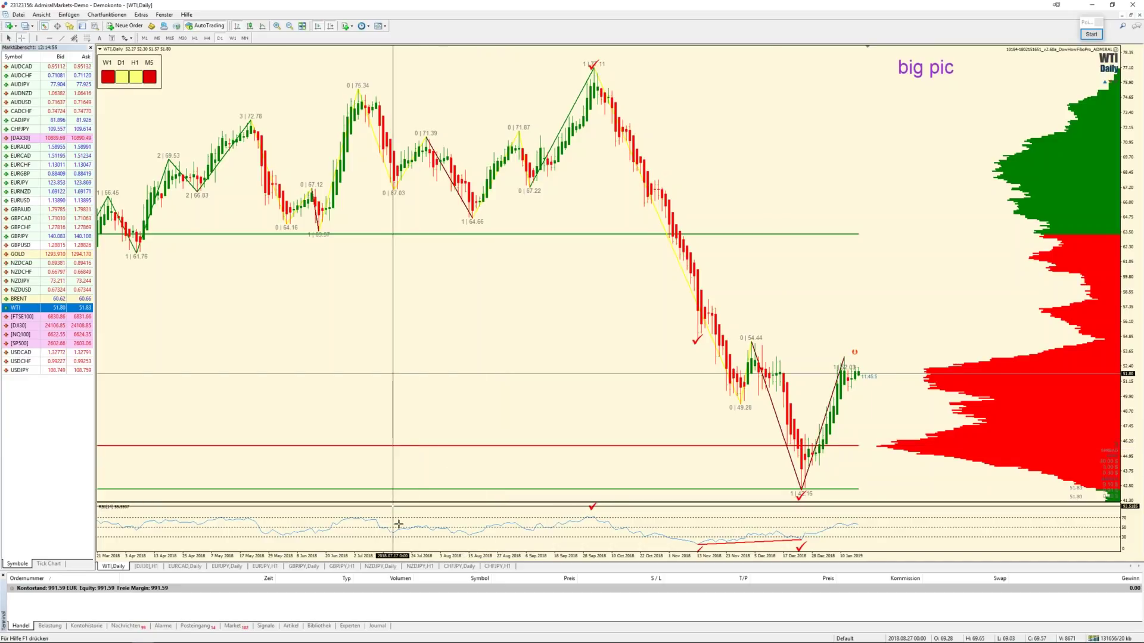
Step: Switch to the CHFJPY daily chart and enable the crosshair for exact date and price readings
{"action": "left_click", "coordinate": [459, 569]}
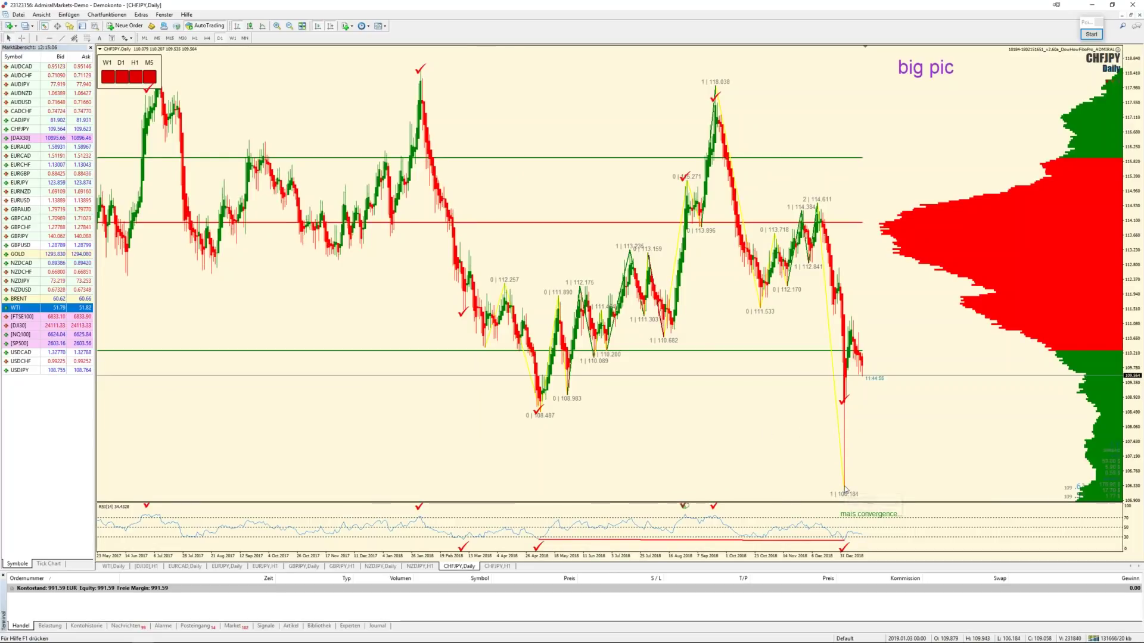
{"action": "left_click", "coordinate": [22, 38]}
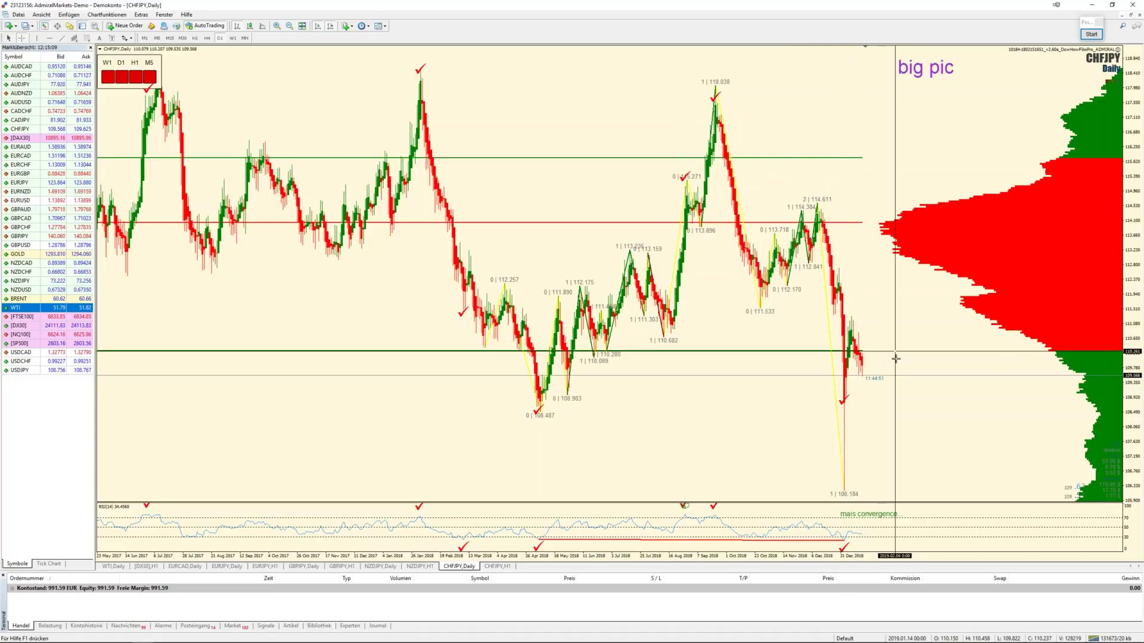
Step: Circle the 110.2 zone on the CHFJPY daily chart with a green ellipse, from the mid-2018 lows to current price
{"action": "left_click", "coordinate": [1092, 36]}
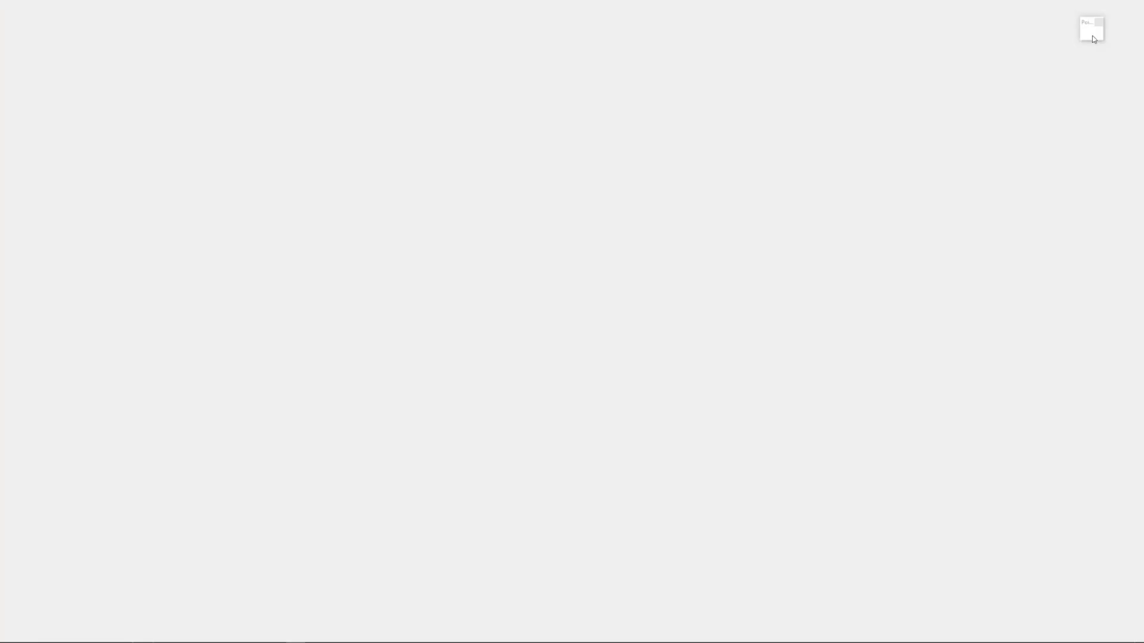
{"action": "left_click", "coordinate": [1086, 160]}
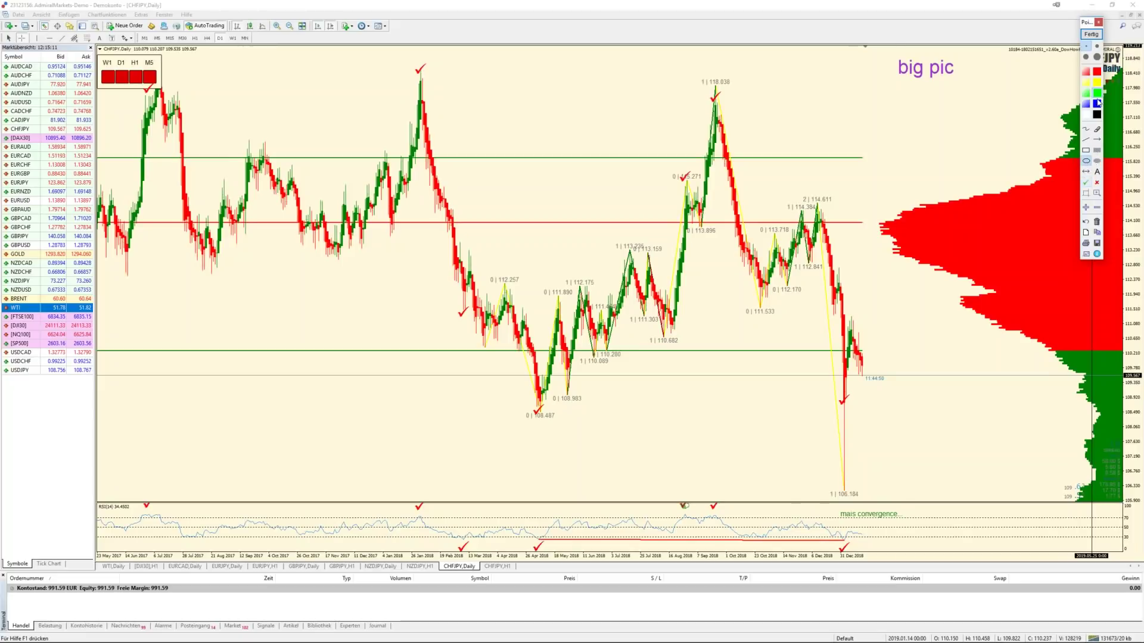
{"action": "left_click_drag", "start_coordinate": [510, 377], "coordinate": [900, 355]}
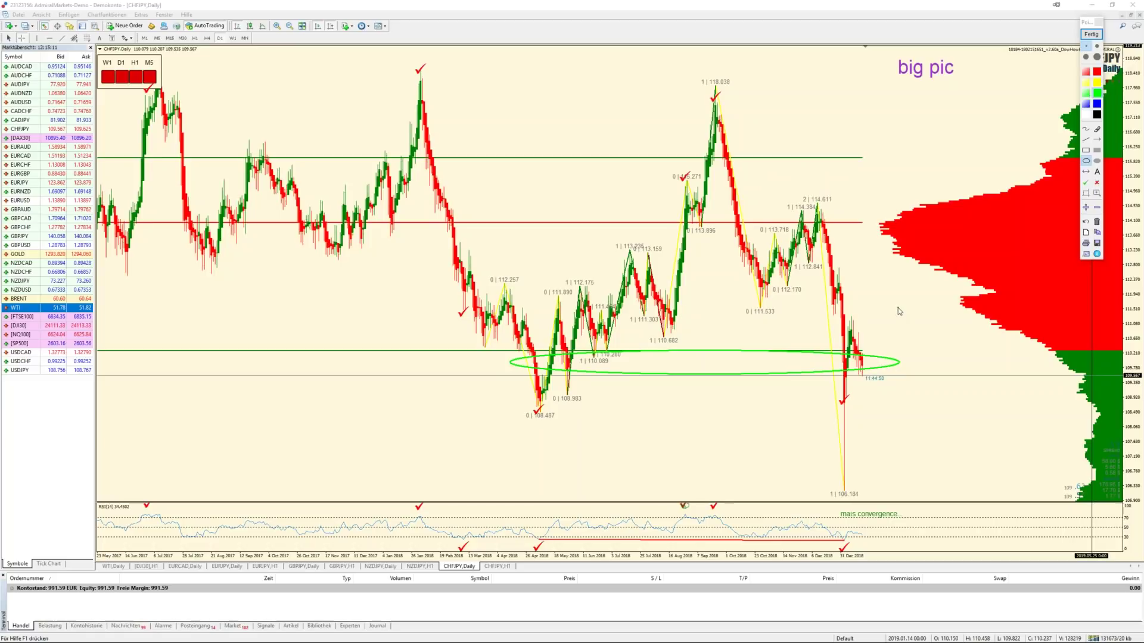
Step: Clear the temporary ellipse, review the CHFJPY hourly chart, then bring up the GBPJPY daily chart
{"action": "left_click", "coordinate": [1091, 34]}
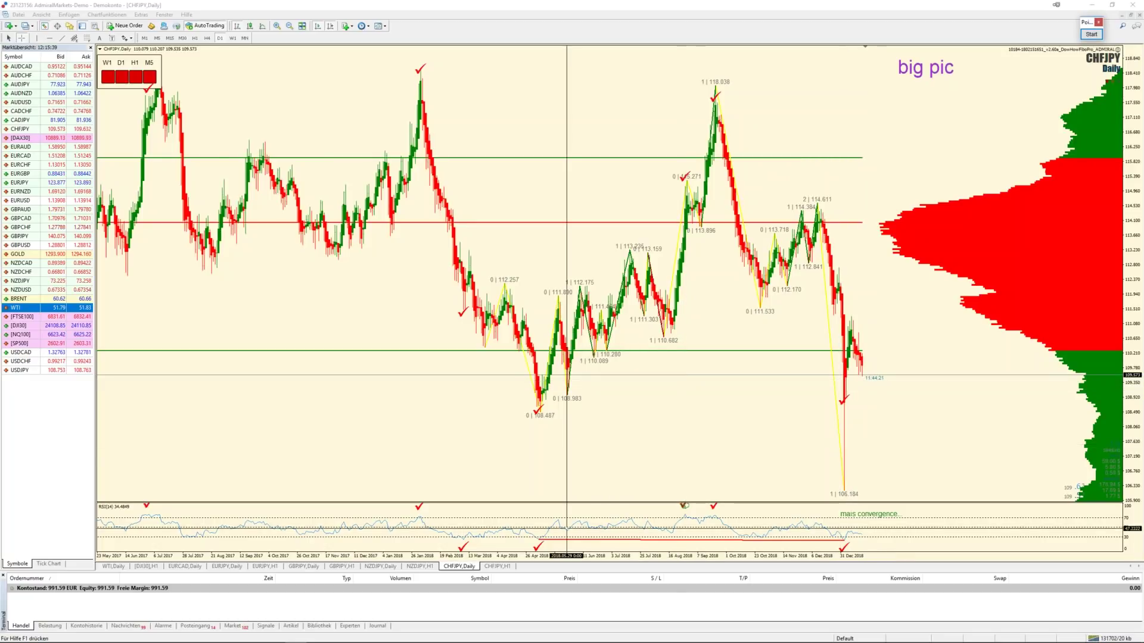
{"action": "left_click", "coordinate": [498, 567]}
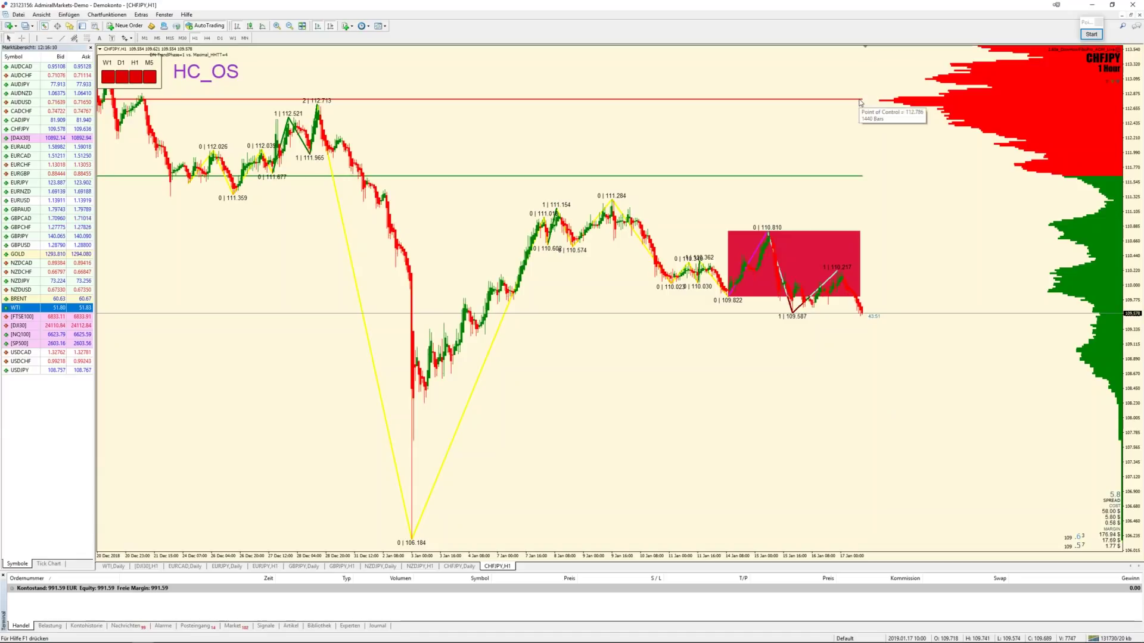
{"action": "mouse_move", "coordinate": [861, 104]}
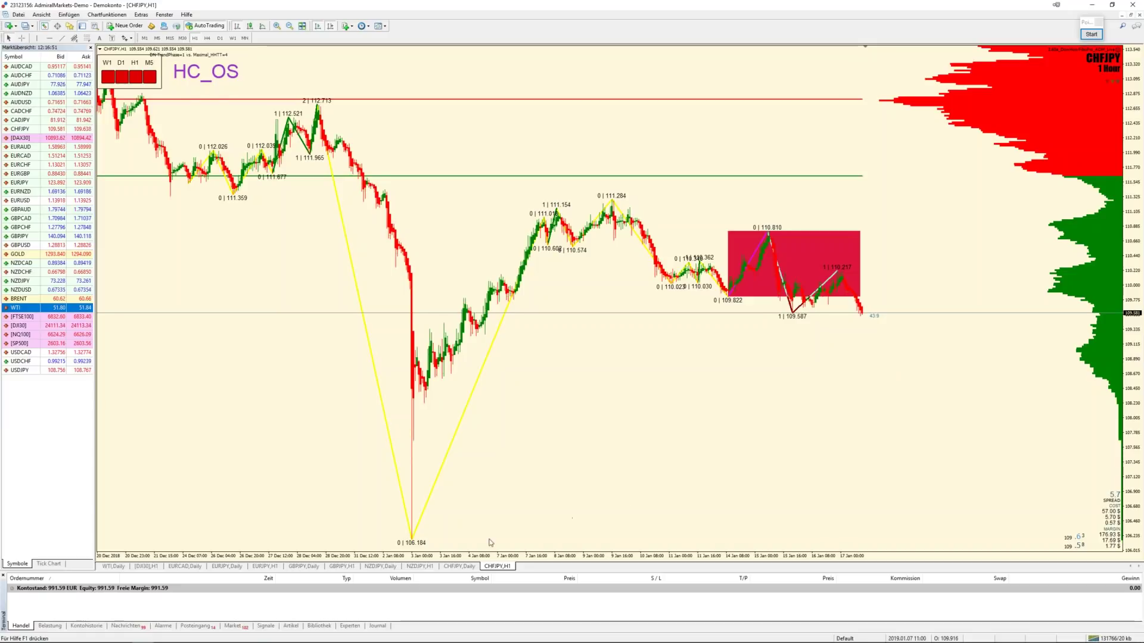
{"action": "left_click", "coordinate": [304, 567]}
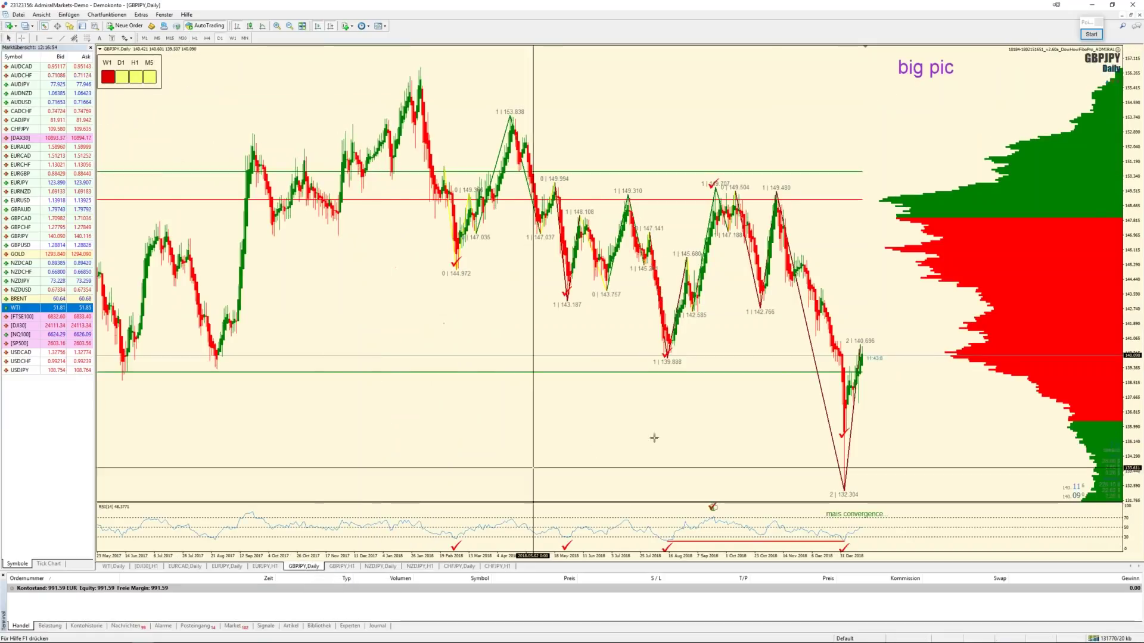
Step: Read GBPJPY daily prices with the crosshair, then switch to the GBPJPY H1 chart
{"action": "middle_click", "coordinate": [905, 429]}
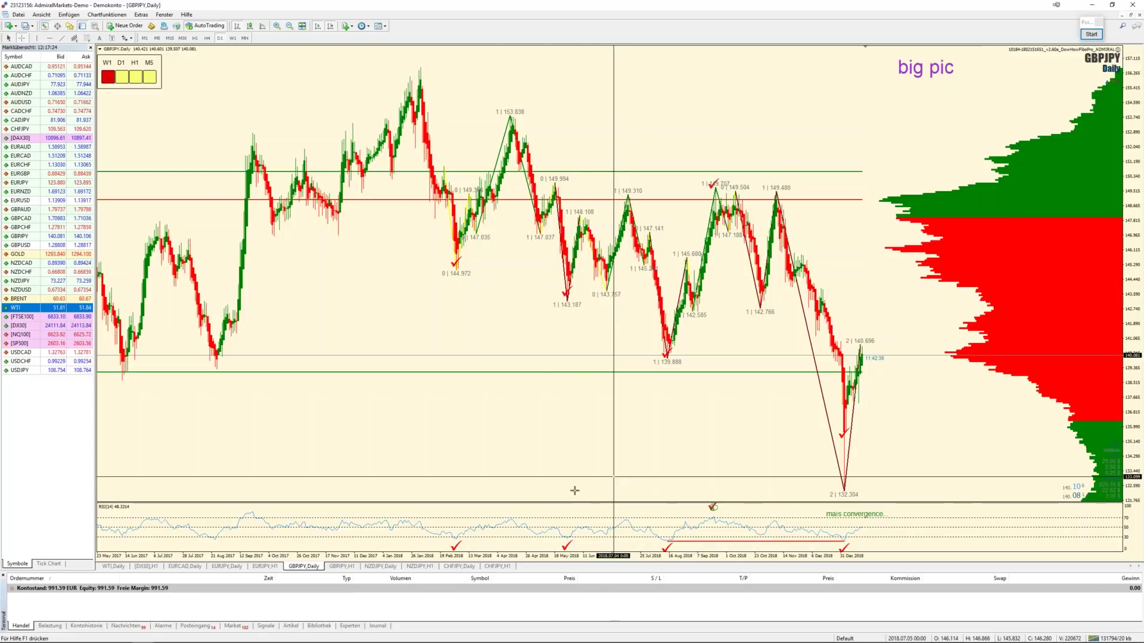
{"action": "left_click", "coordinate": [342, 567]}
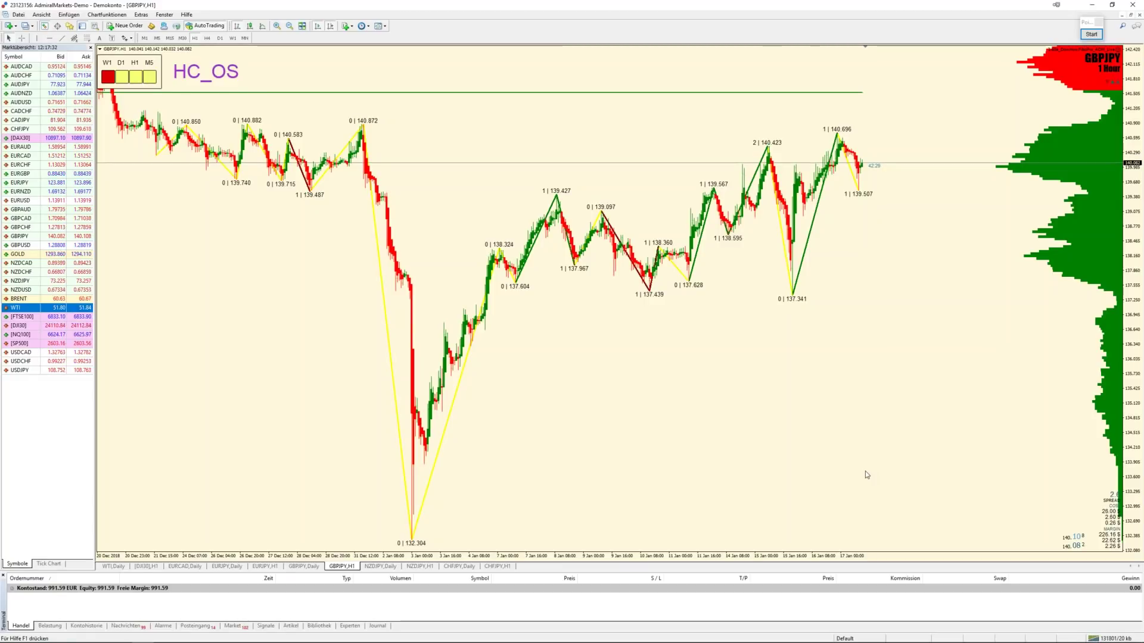
Step: Zoom the GBPJPY hourly chart out and back in on recent candles, then start the drawing palette
{"action": "left_click", "coordinate": [289, 25]}
{"action": "mouse_move", "coordinate": [863, 113]}
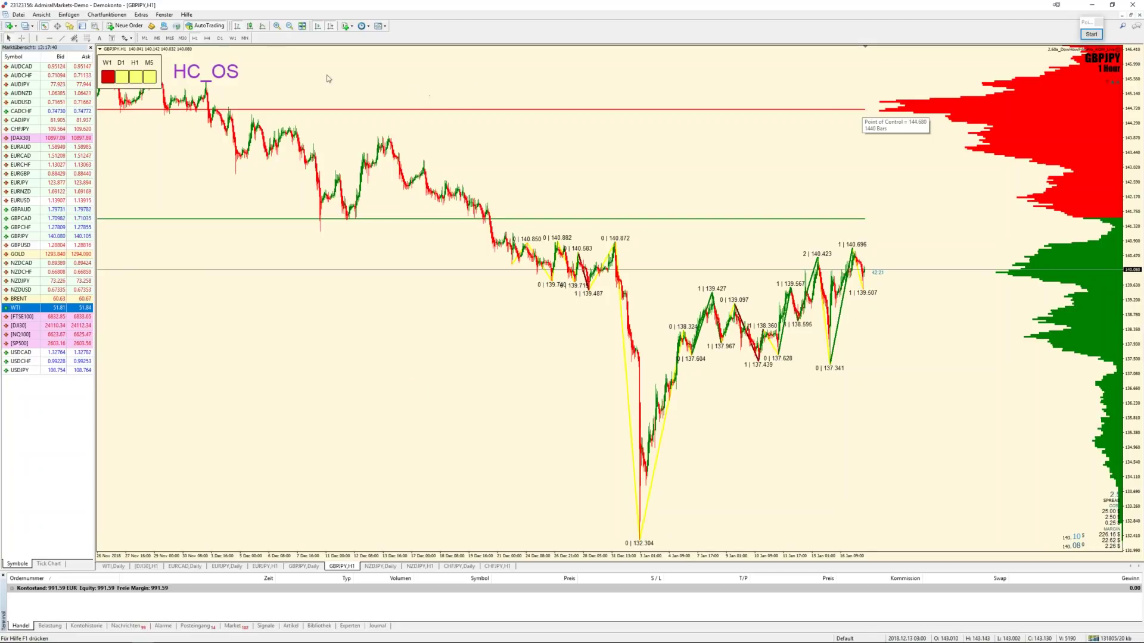
{"action": "left_click", "coordinate": [277, 26]}
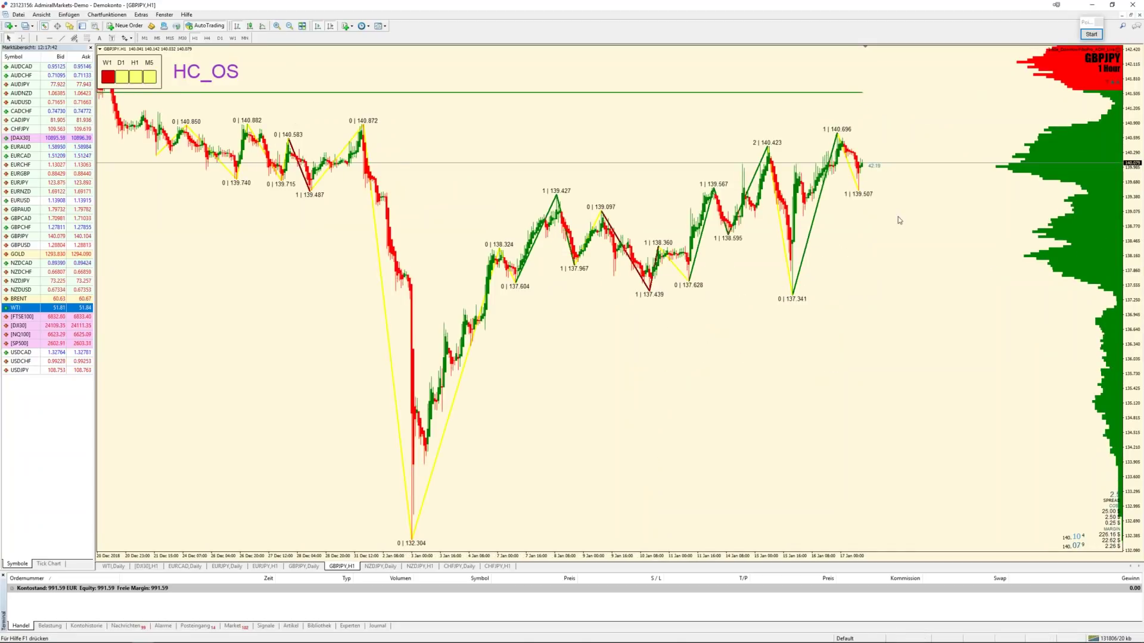
{"action": "left_click", "coordinate": [1090, 34]}
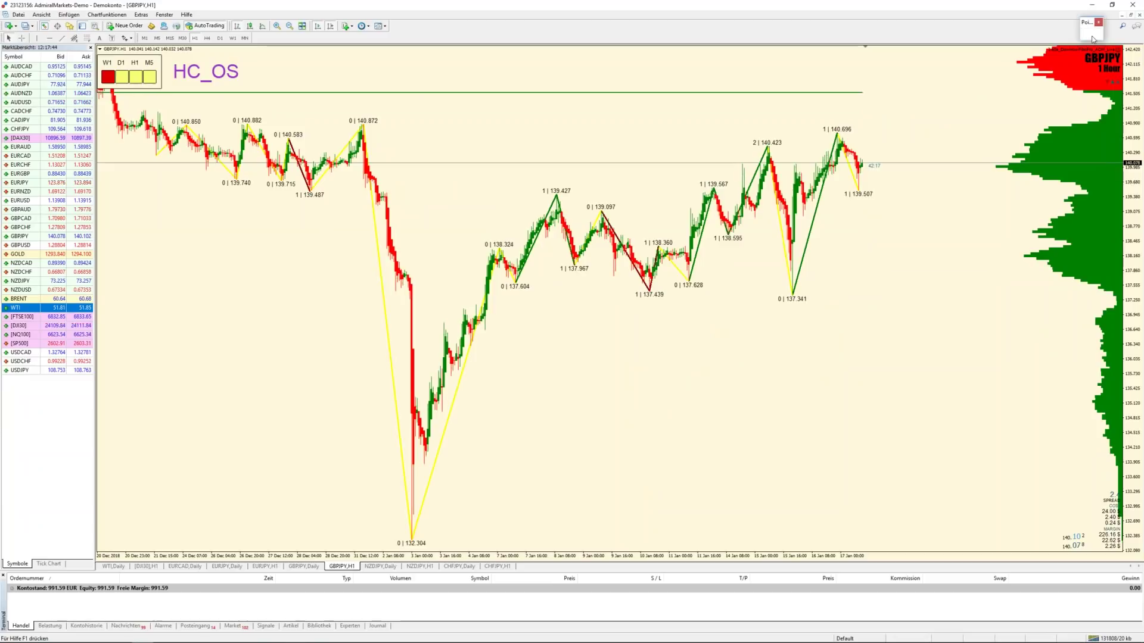
Step: Trace the swing from the 140.696 peak to the 139.507 low with green lines and box the range
{"action": "left_click", "coordinate": [1097, 138]}
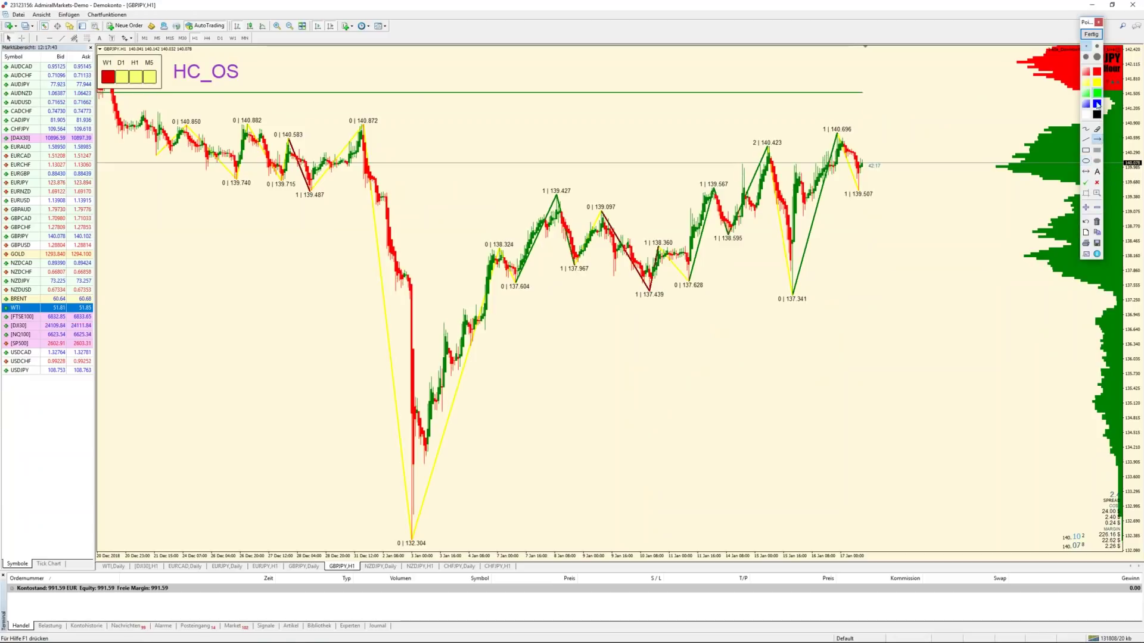
{"action": "left_click_drag", "start_coordinate": [791, 297], "coordinate": [795, 165]}
{"action": "mouse_move", "coordinate": [795, 164]}
{"action": "left_mouse_down"}
{"action": "mouse_move", "coordinate": [807, 220]}
{"action": "mouse_move", "coordinate": [840, 137]}
{"action": "left_mouse_up"}
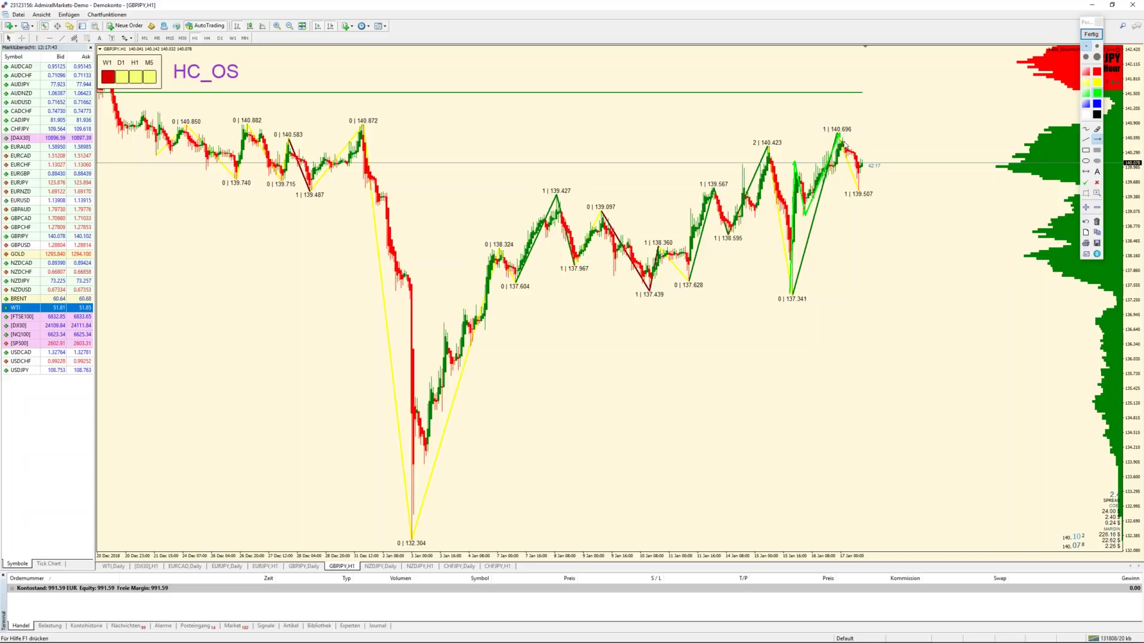
{"action": "left_click_drag", "start_coordinate": [841, 136], "coordinate": [858, 194]}
{"action": "left_click", "coordinate": [1085, 150]}
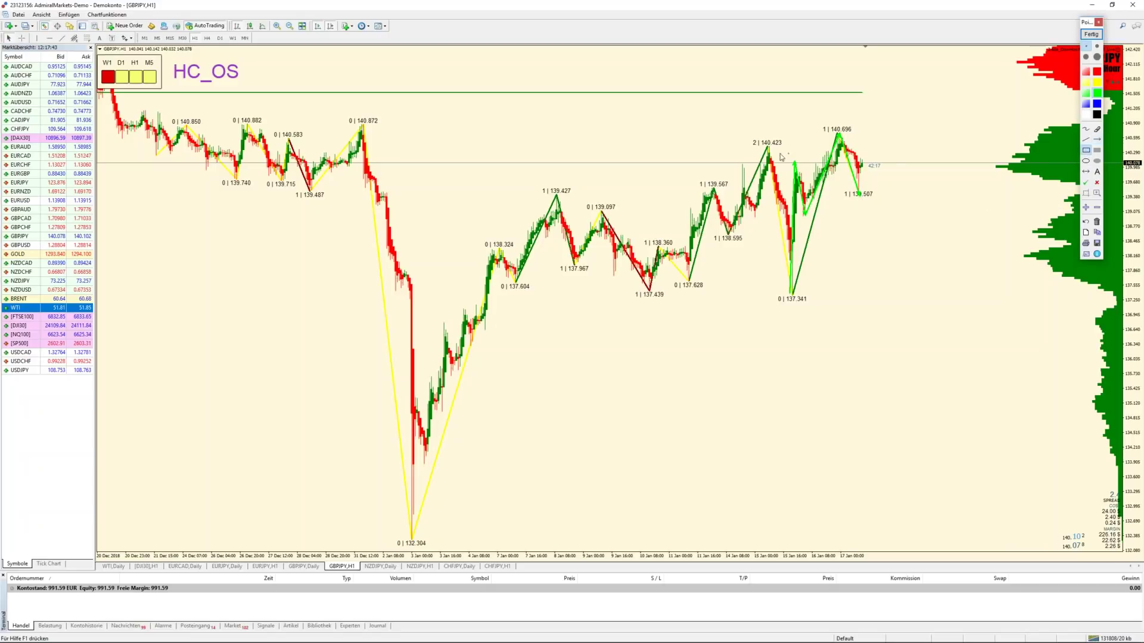
{"action": "left_click_drag", "start_coordinate": [795, 161], "coordinate": [936, 218]}
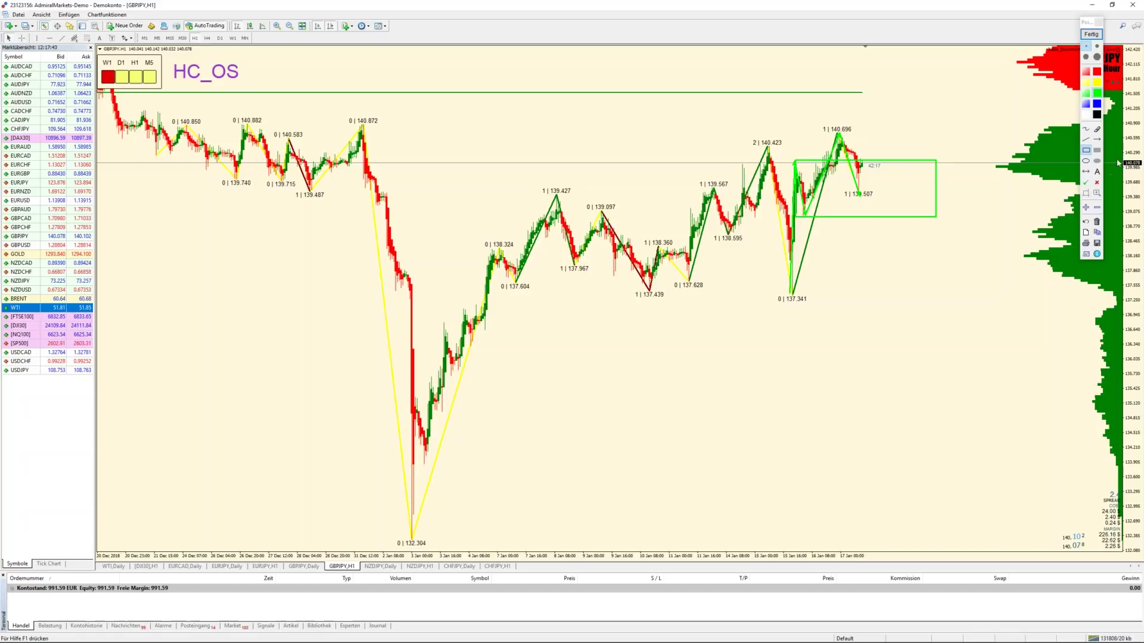
Step: Add a green arrow off the range top and a double-headed arrow below the box, then clear the markup
{"action": "left_click", "coordinate": [1097, 139]}
{"action": "left_click_drag", "start_coordinate": [860, 156], "coordinate": [891, 156]}
{"action": "left_click", "coordinate": [1085, 172]}
{"action": "left_click_drag", "start_coordinate": [829, 231], "coordinate": [923, 232]}
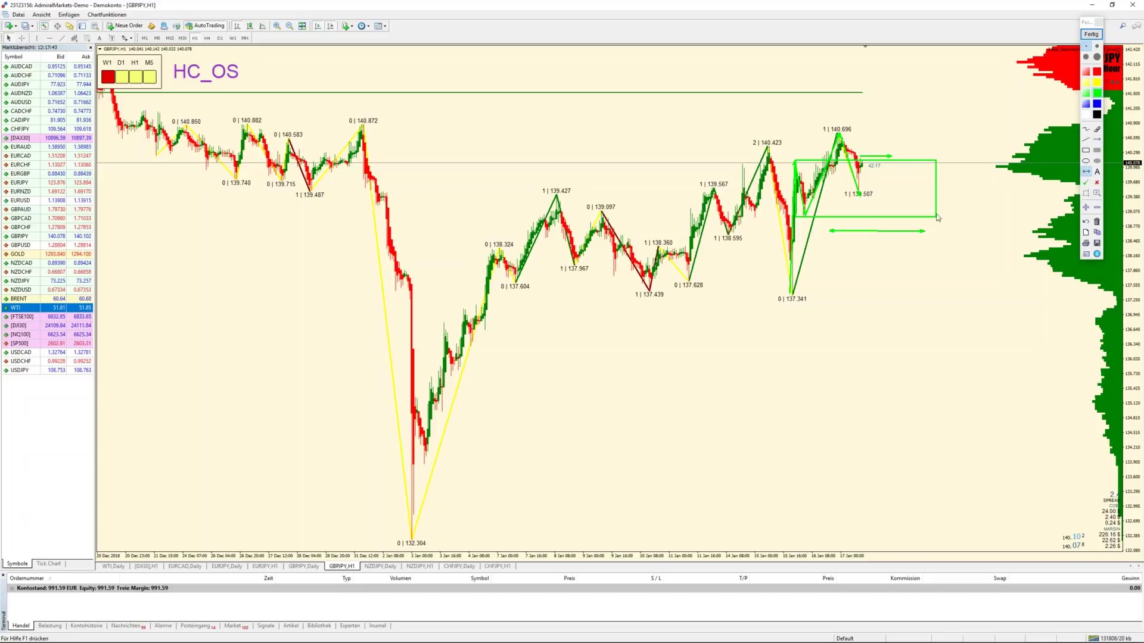
{"action": "left_click", "coordinate": [1091, 34]}
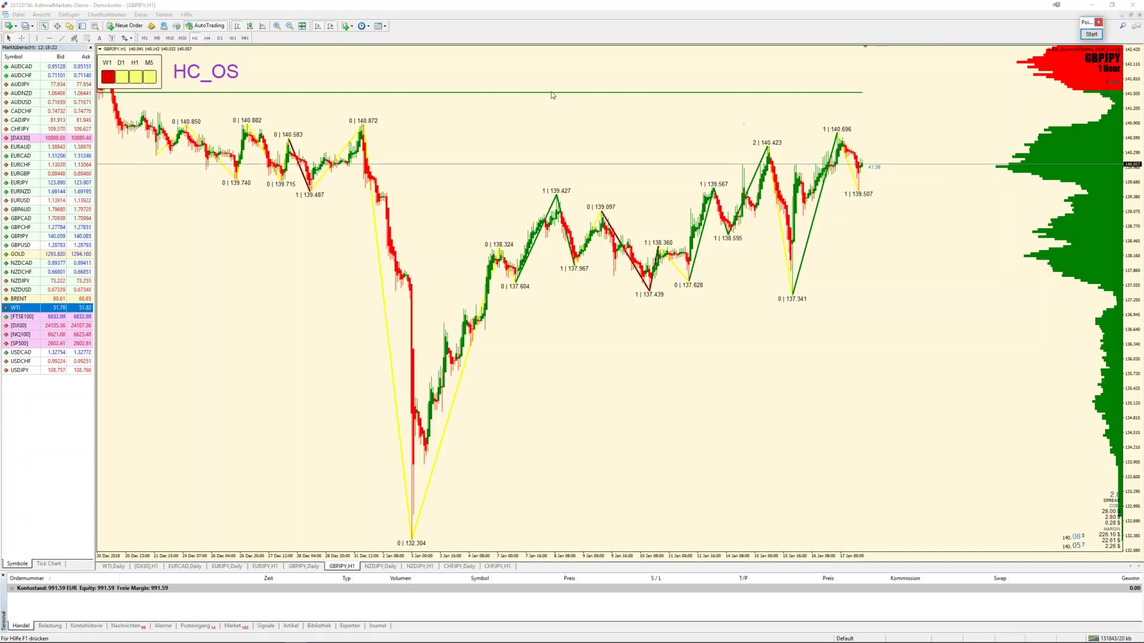
Step: Zoom out the GBPJPY hourly chart and check the 141.330 Point of Low line value
{"action": "left_click", "coordinate": [289, 27]}
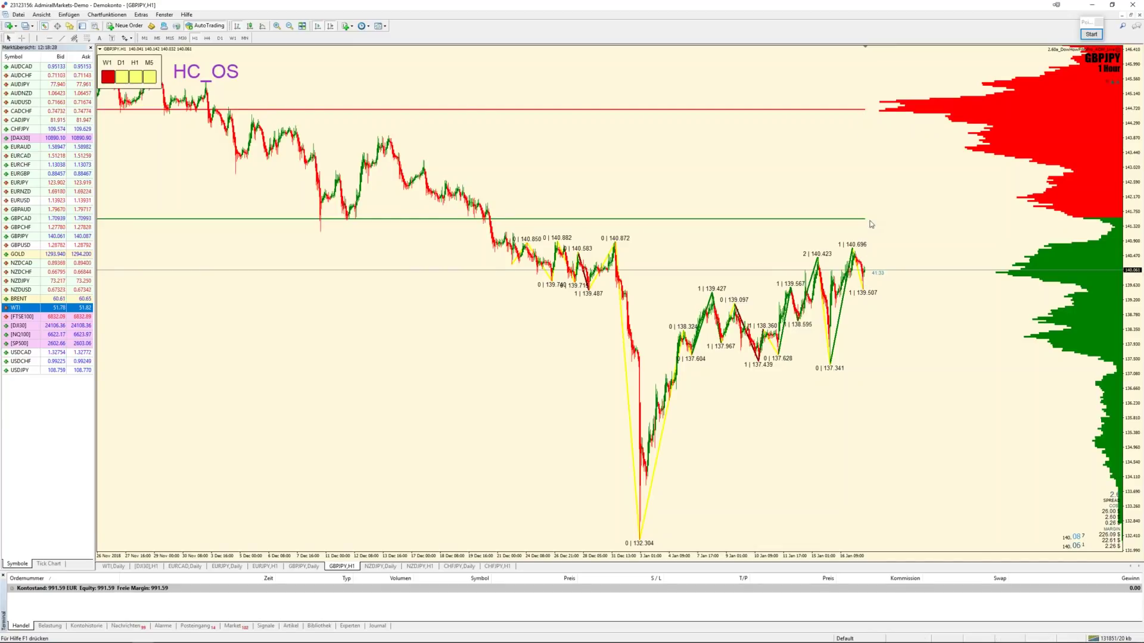
{"action": "mouse_move", "coordinate": [862, 223]}
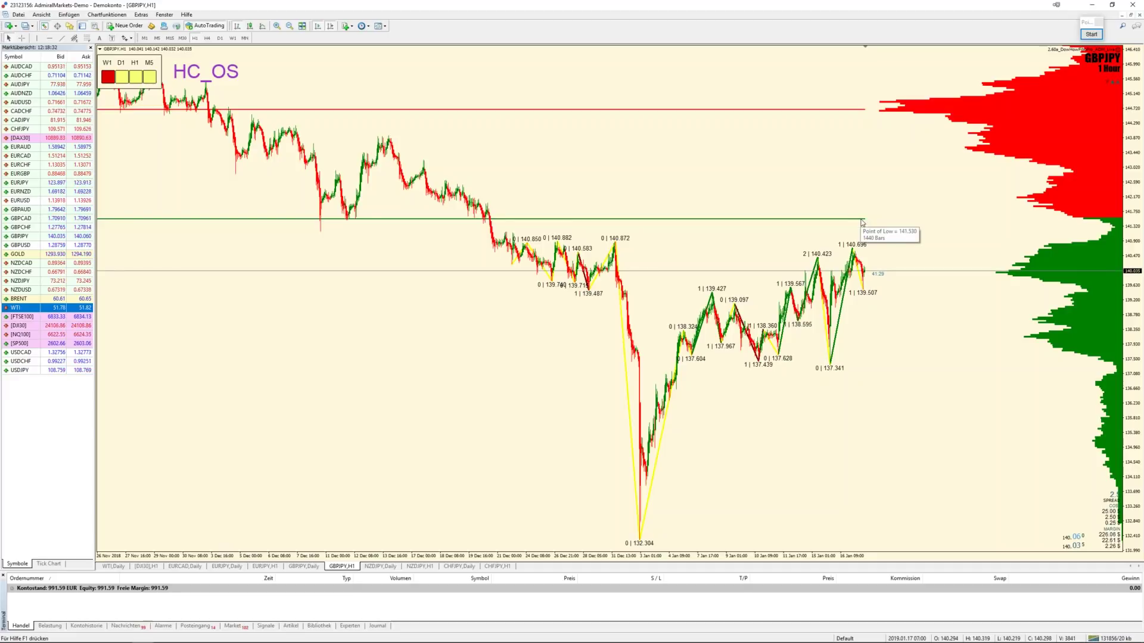